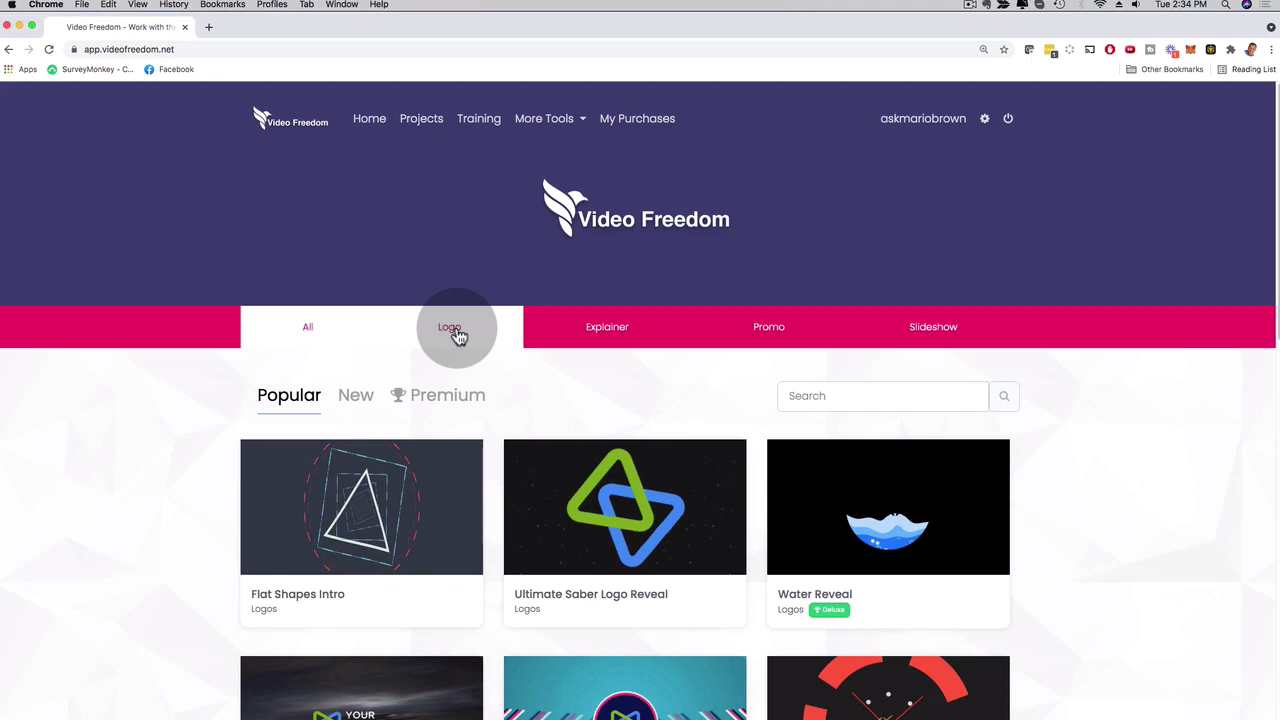
Browse the first page of popular Explainer video templates.
{"action": "left_click", "coordinate": [607, 330]}
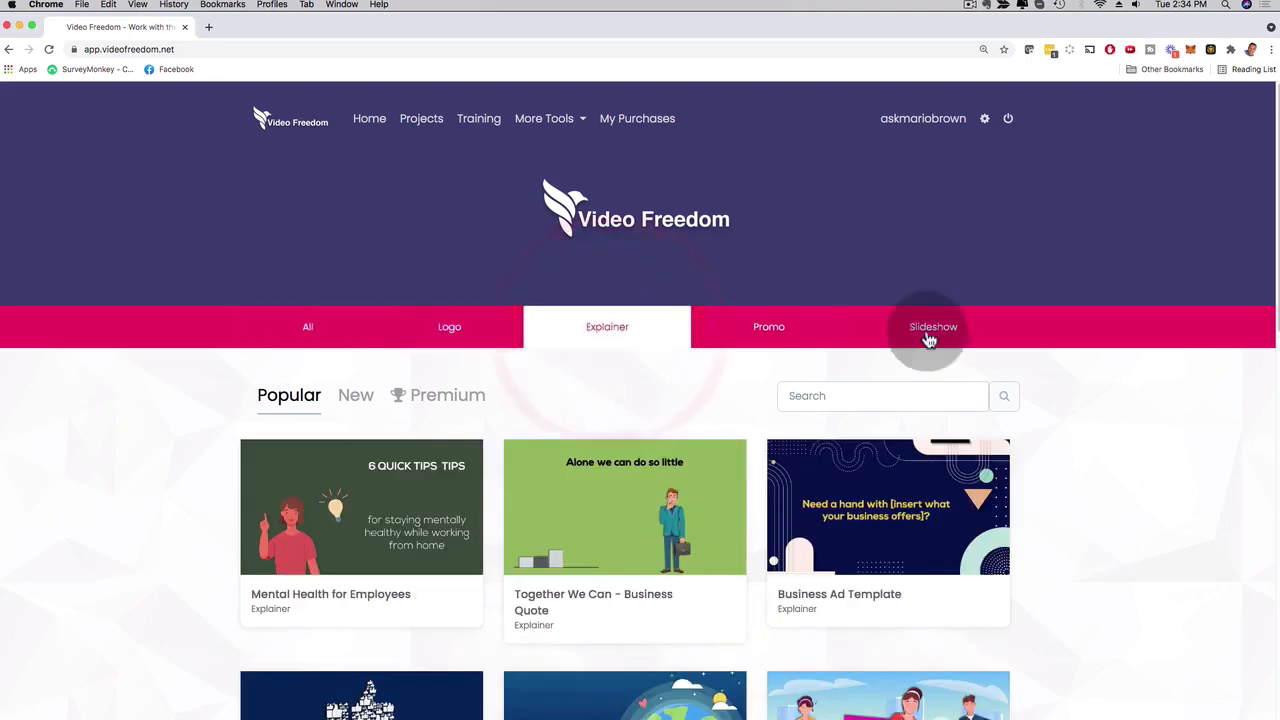
{"action": "scroll", "coordinate": [1134, 376], "scroll_direction": "down", "scroll_amount": 5}
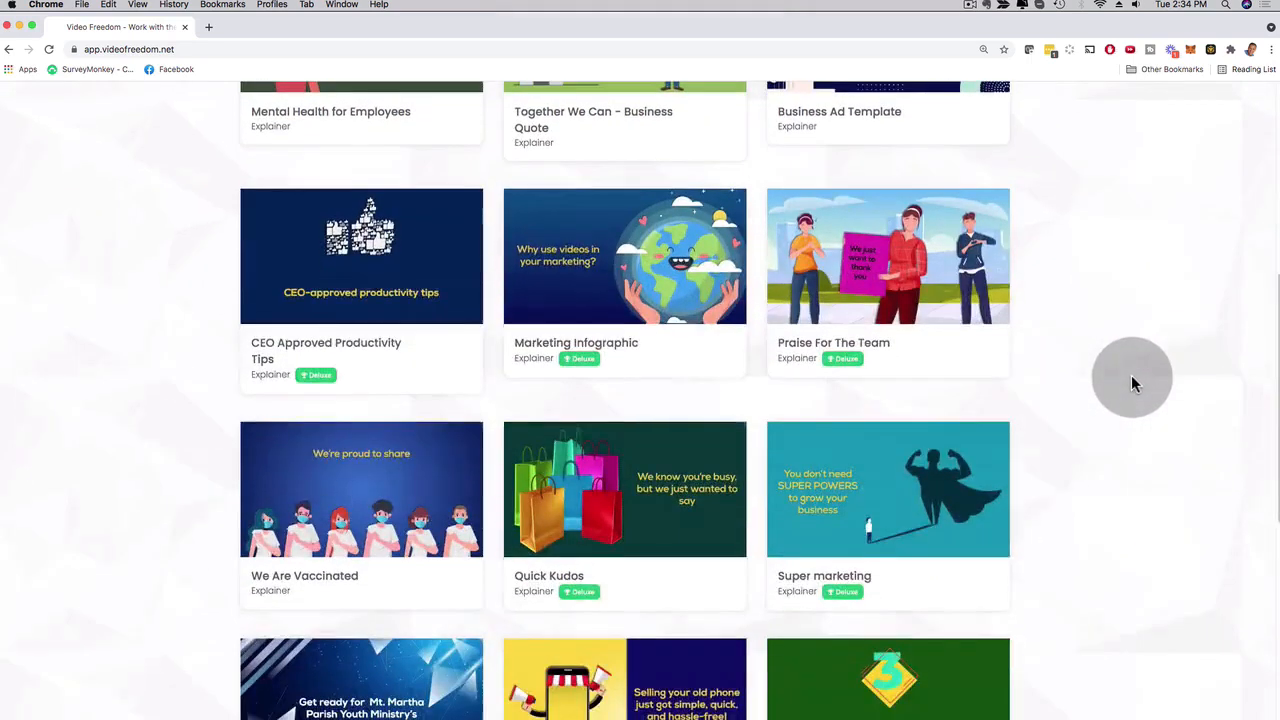
{"action": "scroll", "coordinate": [1132, 379], "scroll_direction": "down", "scroll_amount": 5}
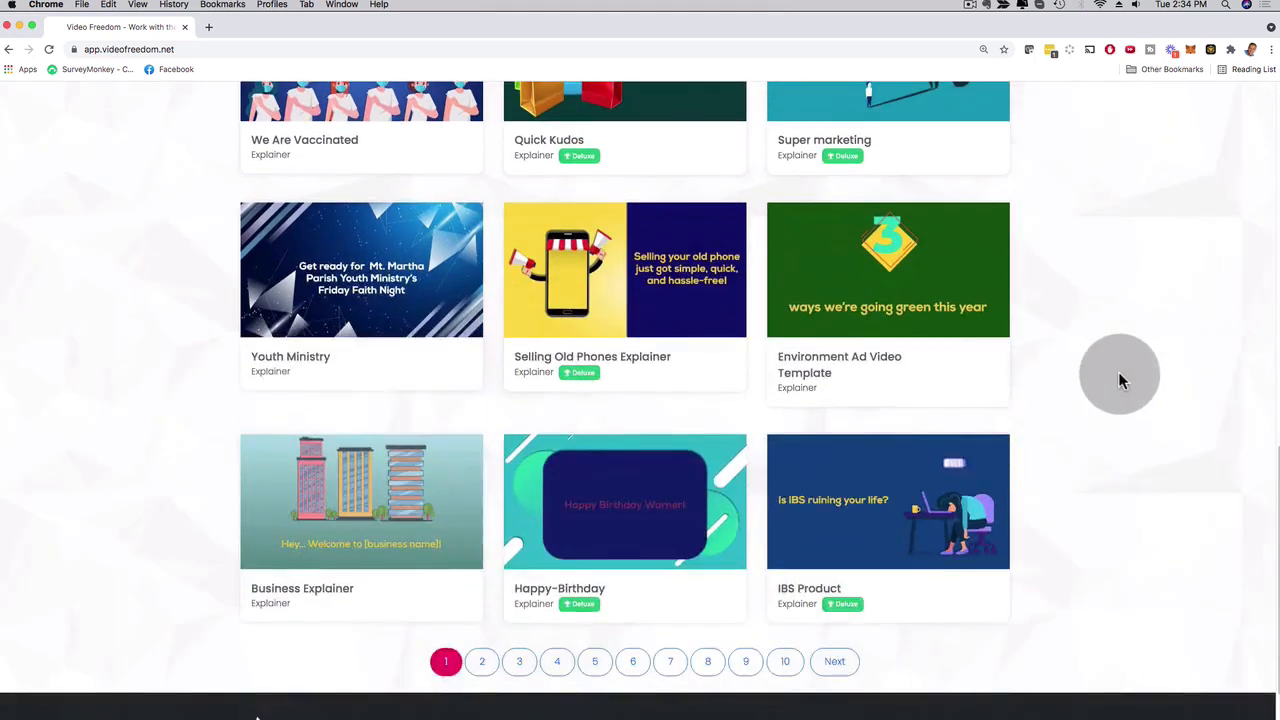
{"action": "scroll", "coordinate": [1118, 373], "scroll_direction": "up", "scroll_amount": 5}
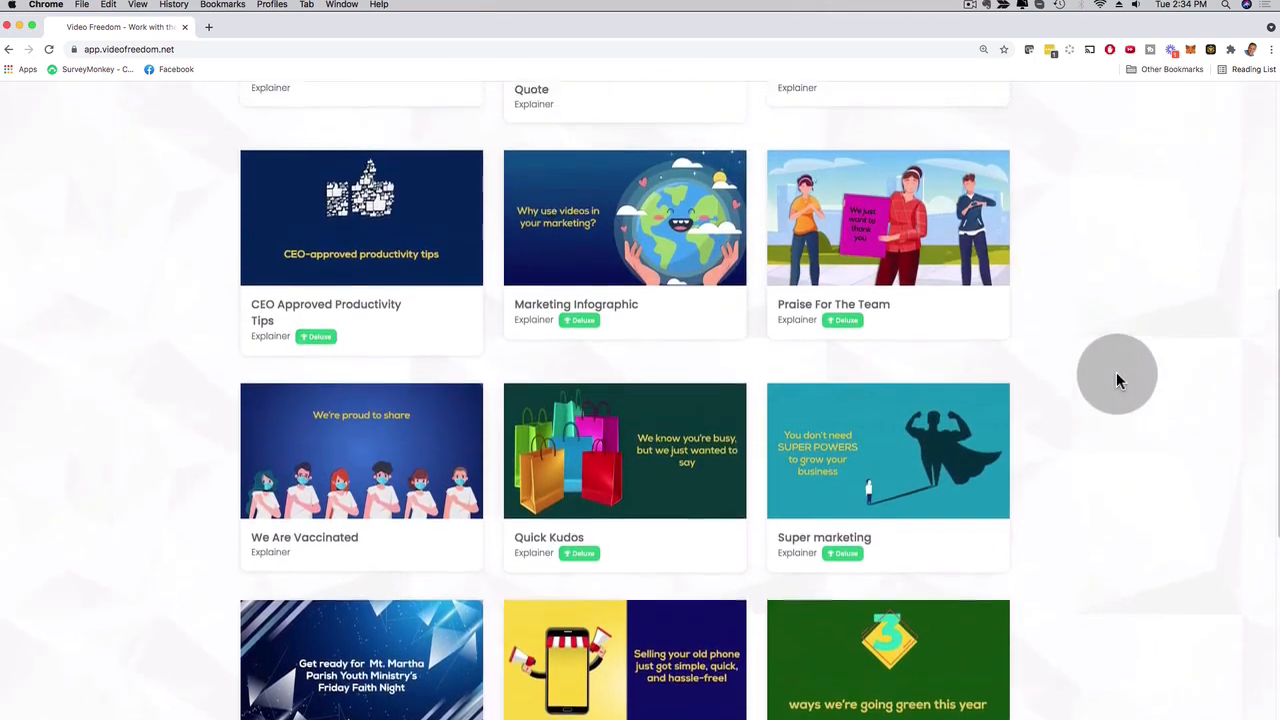
{"action": "scroll", "coordinate": [1118, 379], "scroll_direction": "up", "scroll_amount": 5}
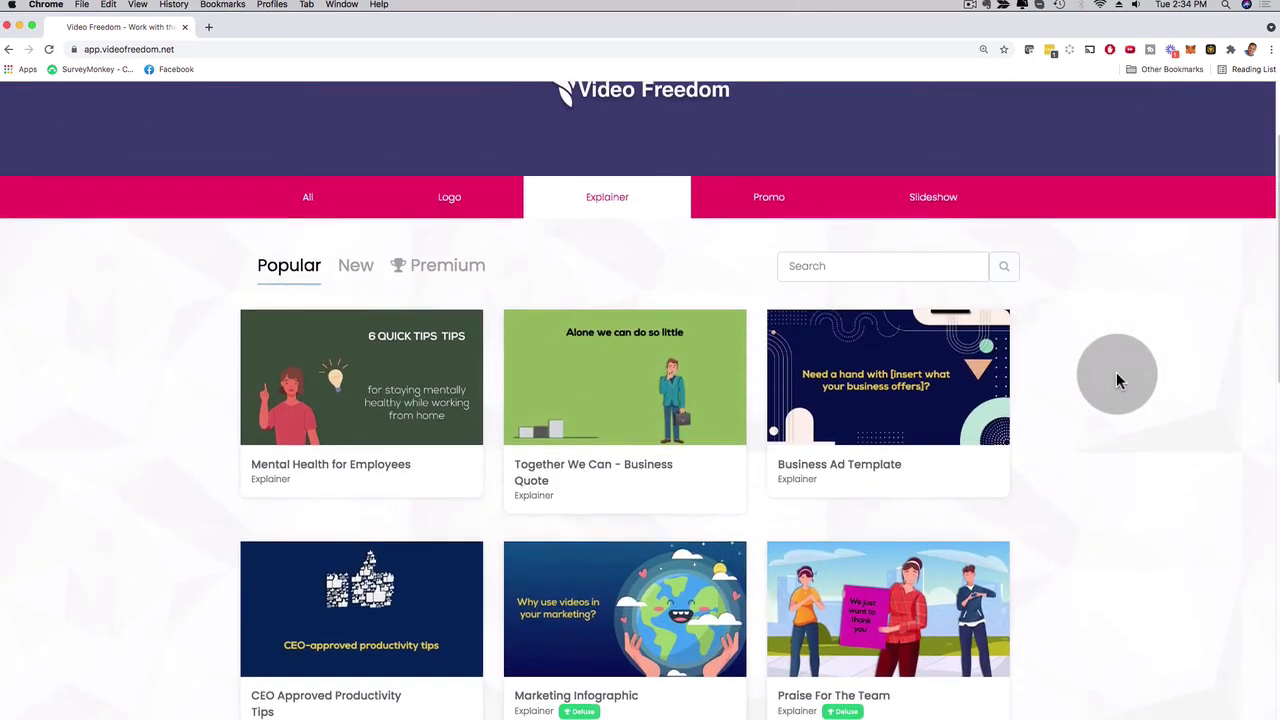
Look through the popular Promo templates, previewing Electrician At Your Service, and the popular Slideshow templates.
{"action": "left_click", "coordinate": [772, 204]}
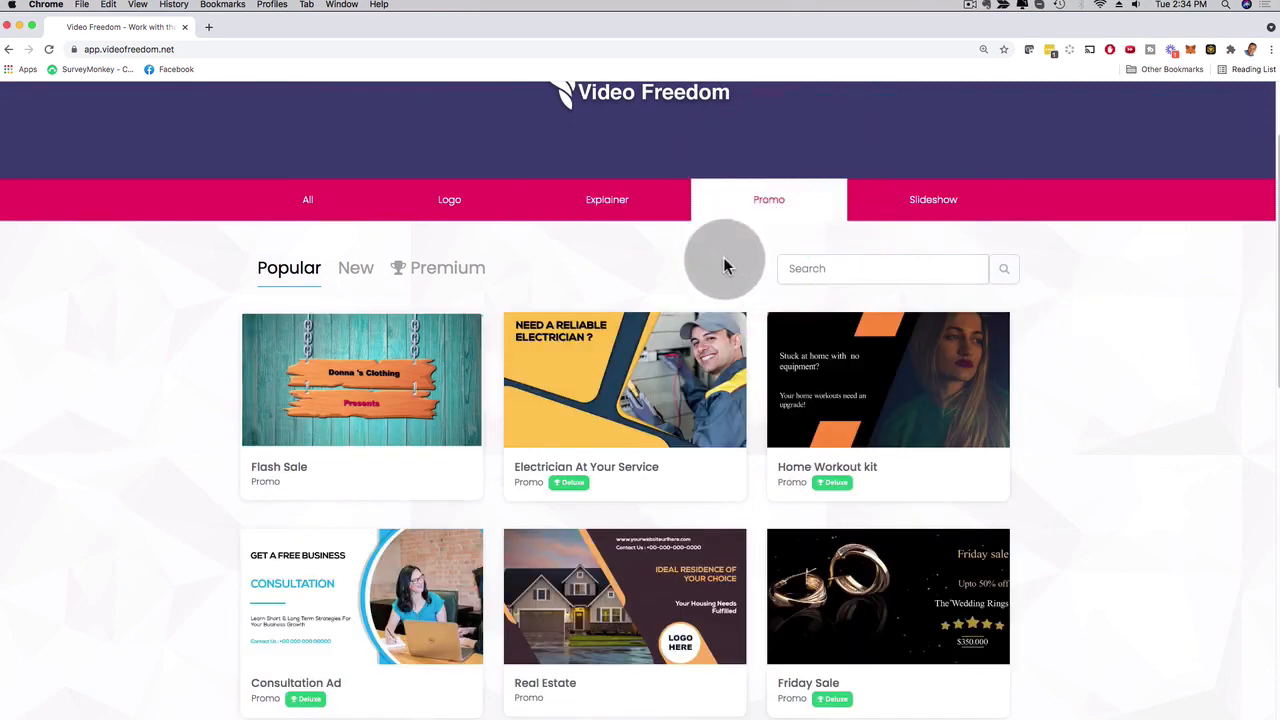
{"action": "mouse_move", "coordinate": [677, 351]}
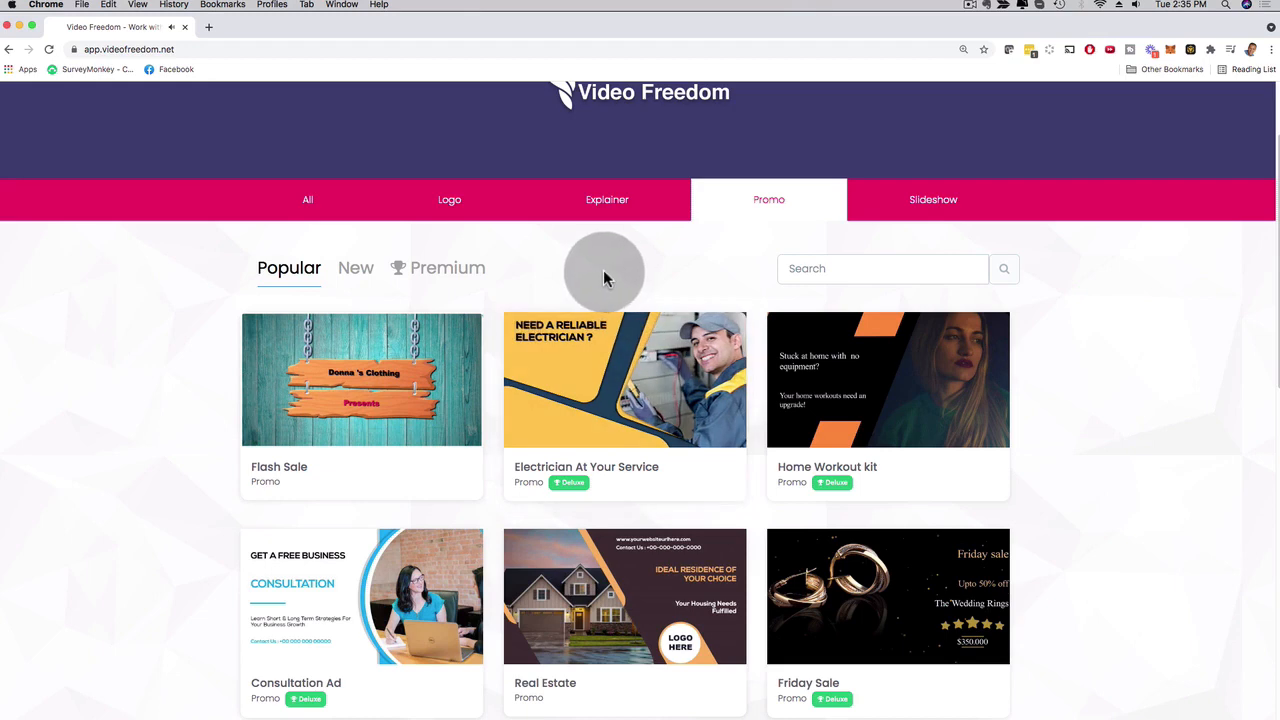
{"action": "left_click", "coordinate": [940, 201]}
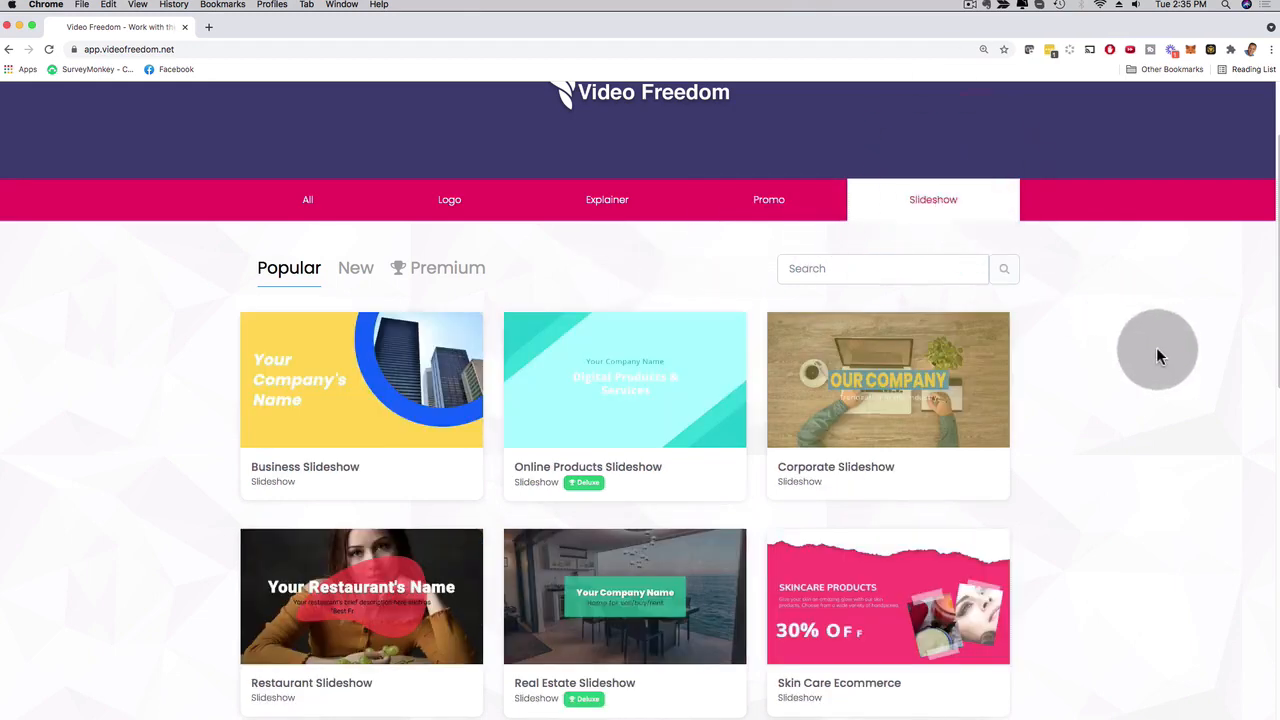
{"action": "scroll", "coordinate": [1145, 348], "scroll_direction": "down", "scroll_amount": 4}
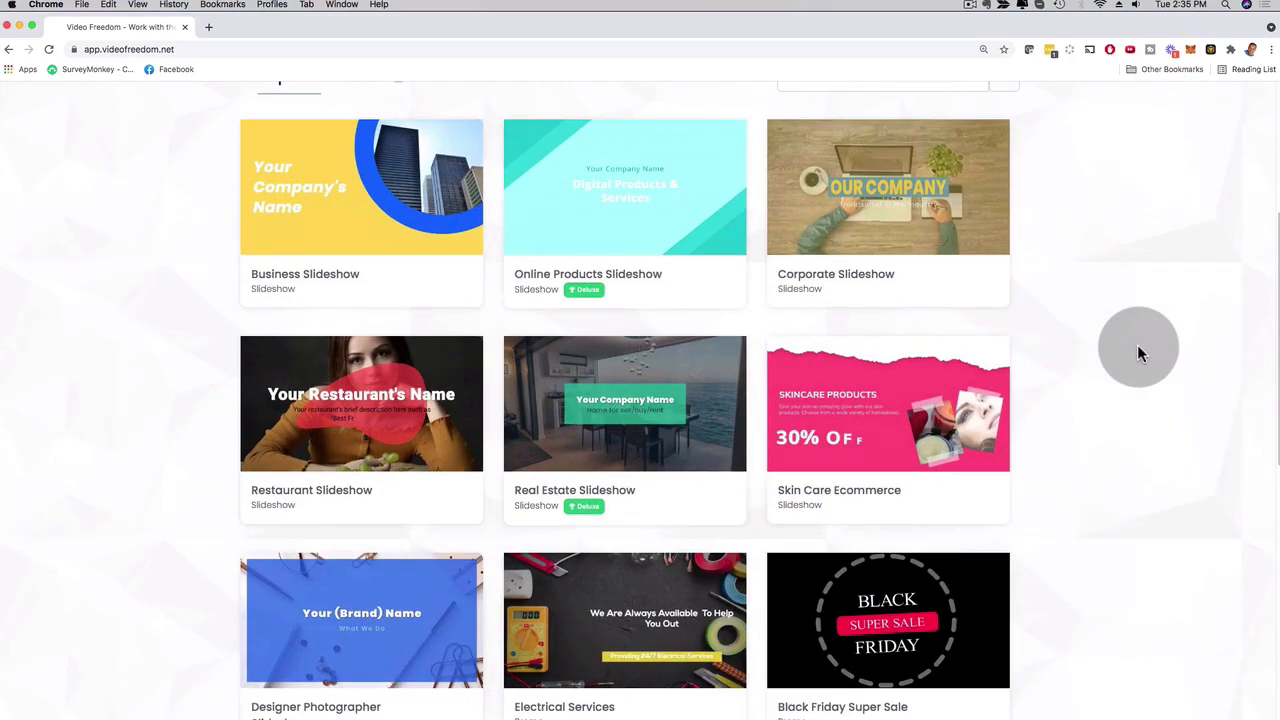
{"action": "scroll", "coordinate": [1140, 352], "scroll_direction": "down", "scroll_amount": 4}
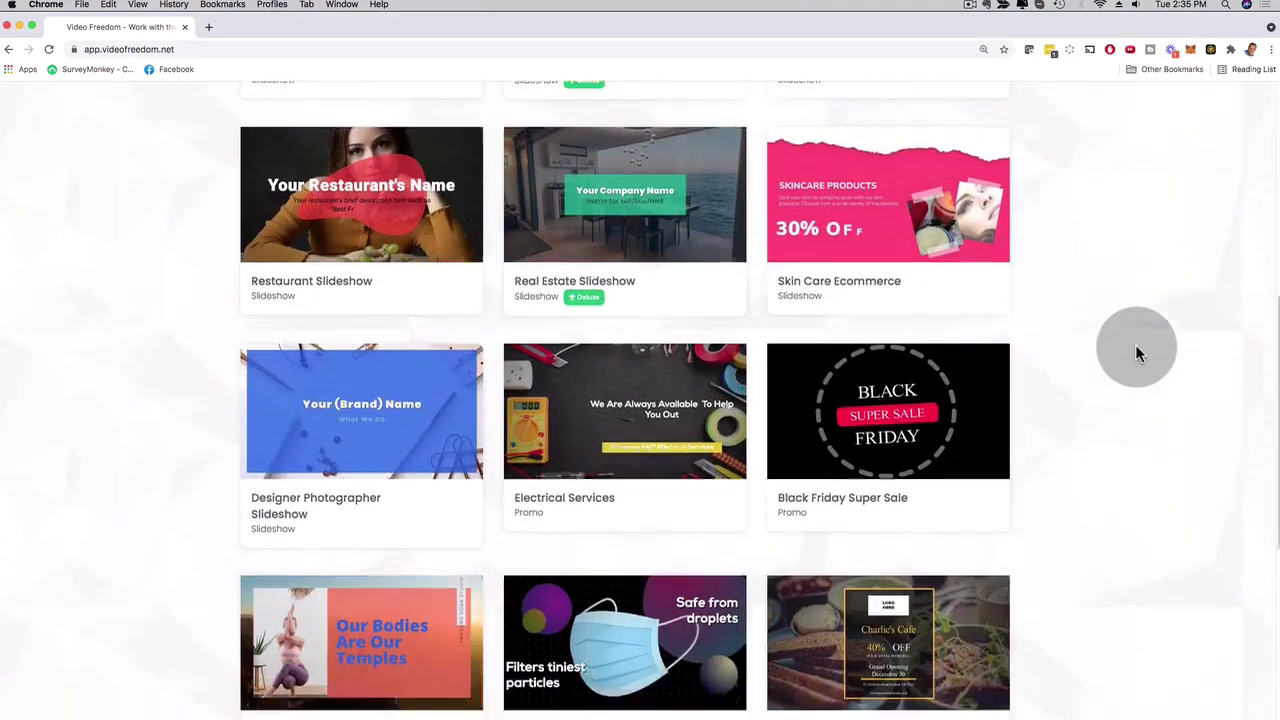
{"action": "scroll", "coordinate": [1135, 350], "scroll_direction": "up", "scroll_amount": 10}
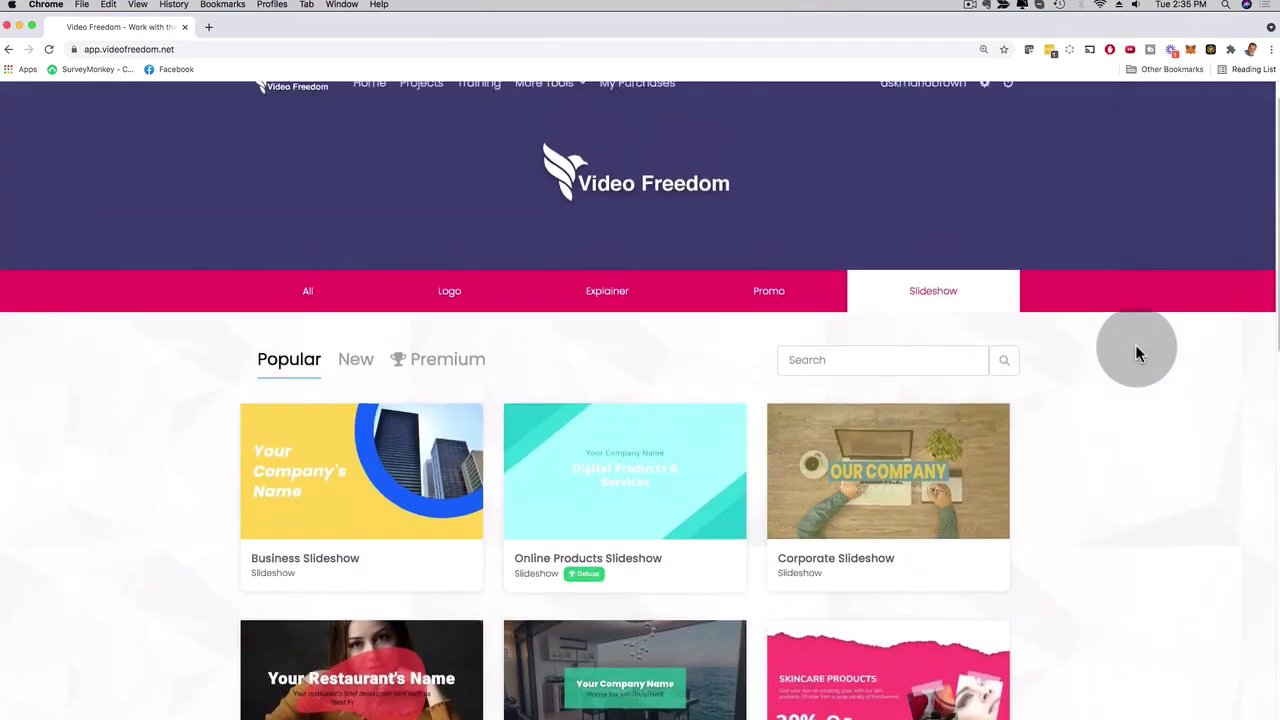
{"action": "scroll", "coordinate": [1135, 350], "scroll_direction": "up", "scroll_amount": 1}
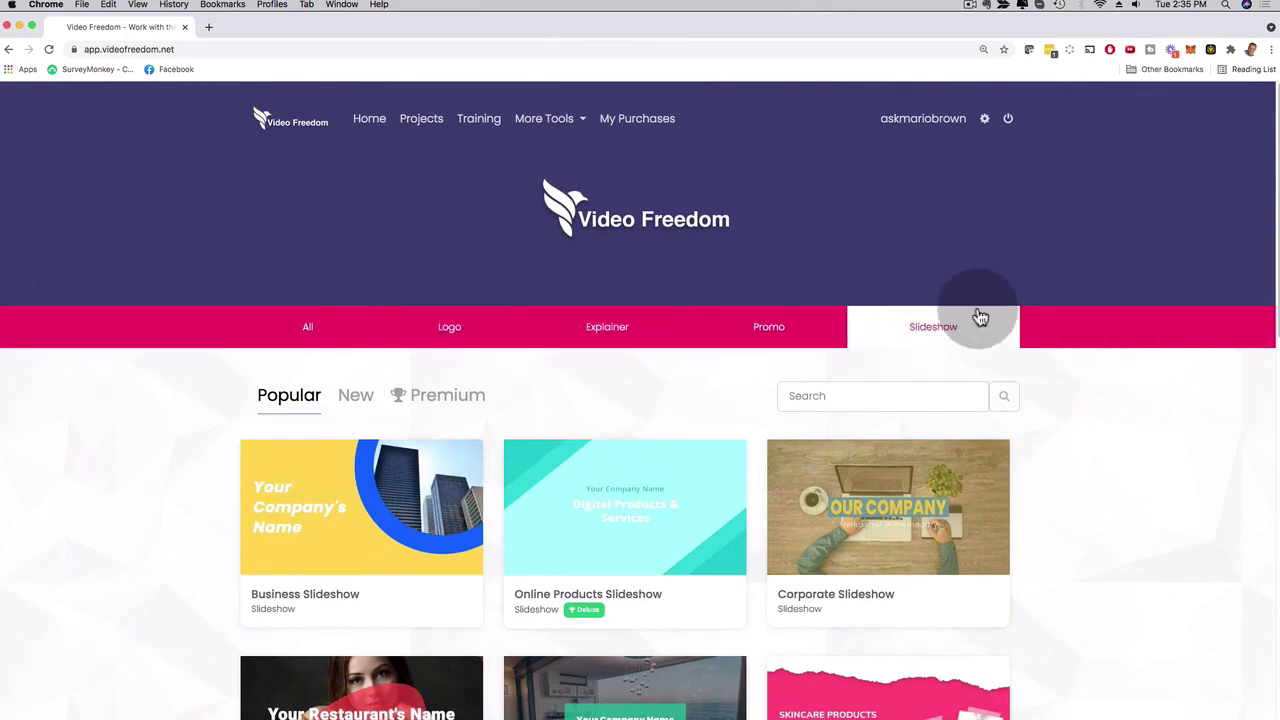
Find the Ultimate Saber Logo Reveal among the Logo templates, pause its preview and create a video from it.
{"action": "left_click", "coordinate": [450, 327]}
{"action": "scroll", "coordinate": [100, 388], "scroll_direction": "down", "scroll_amount": 2}
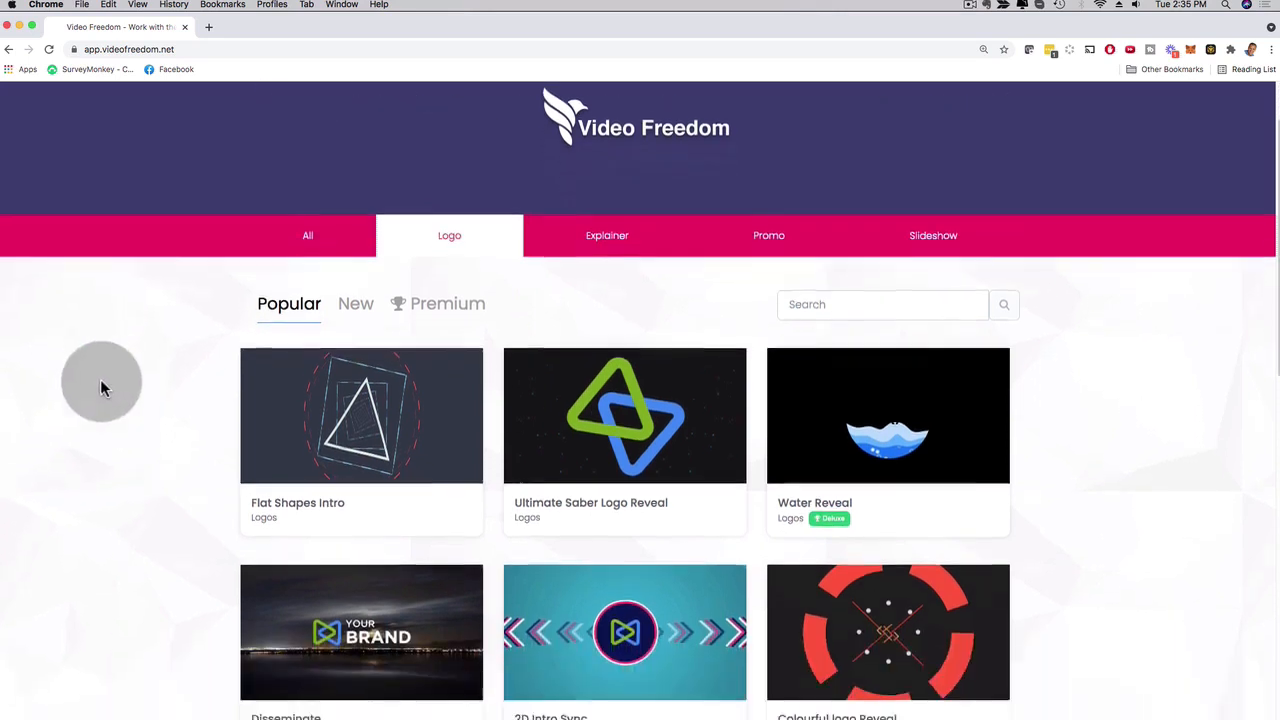
{"action": "scroll", "coordinate": [104, 384], "scroll_direction": "down", "scroll_amount": 3}
{"action": "scroll", "coordinate": [125, 340], "scroll_direction": "up", "scroll_amount": 2}
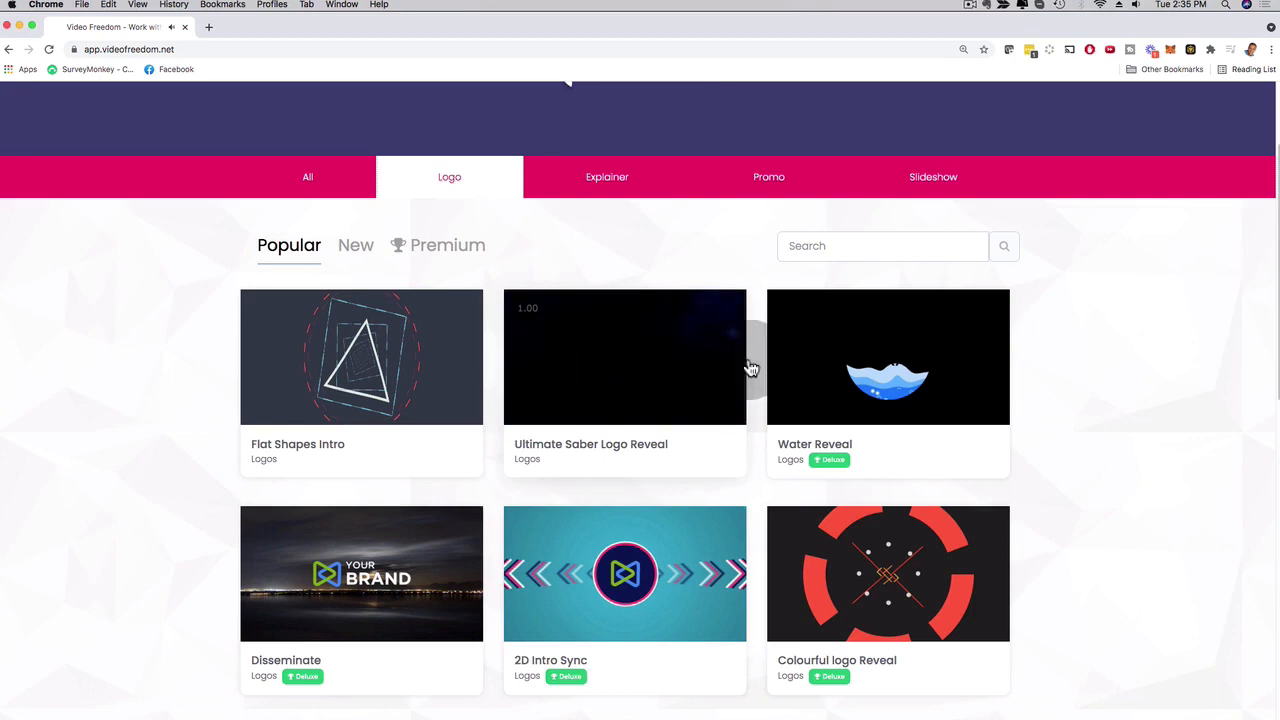
{"action": "left_click", "coordinate": [663, 347]}
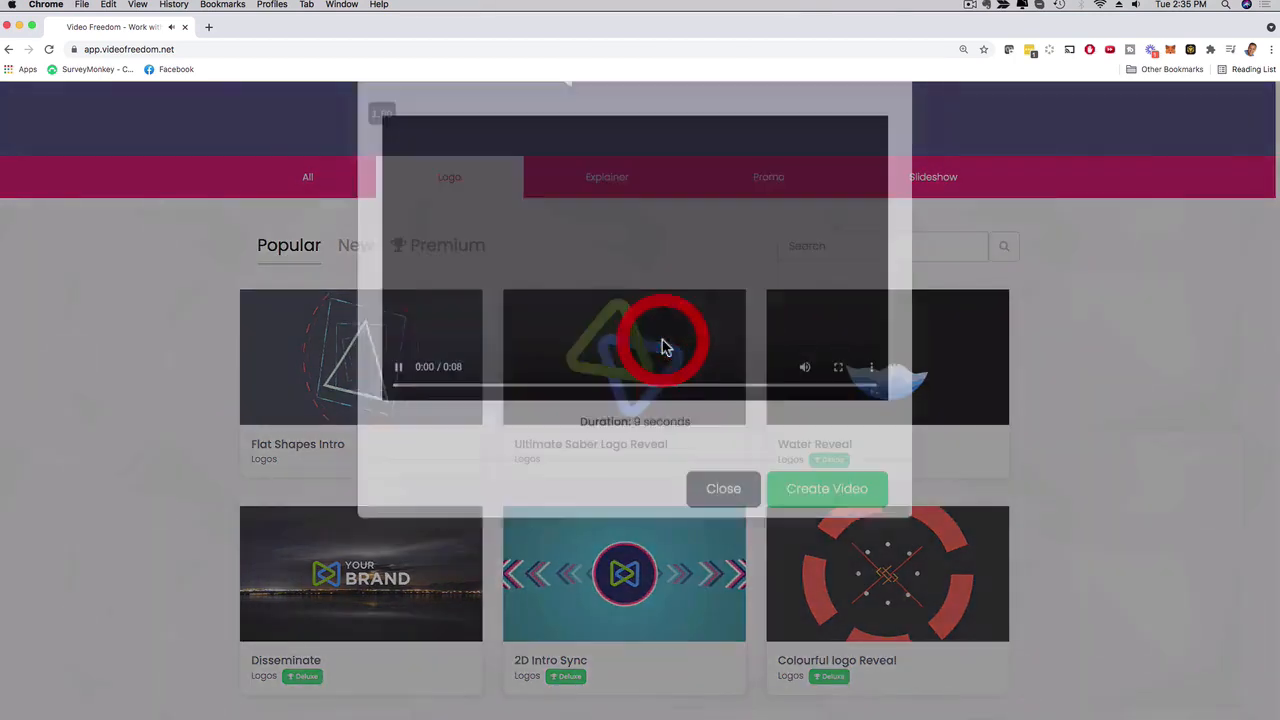
{"action": "left_click", "coordinate": [399, 427]}
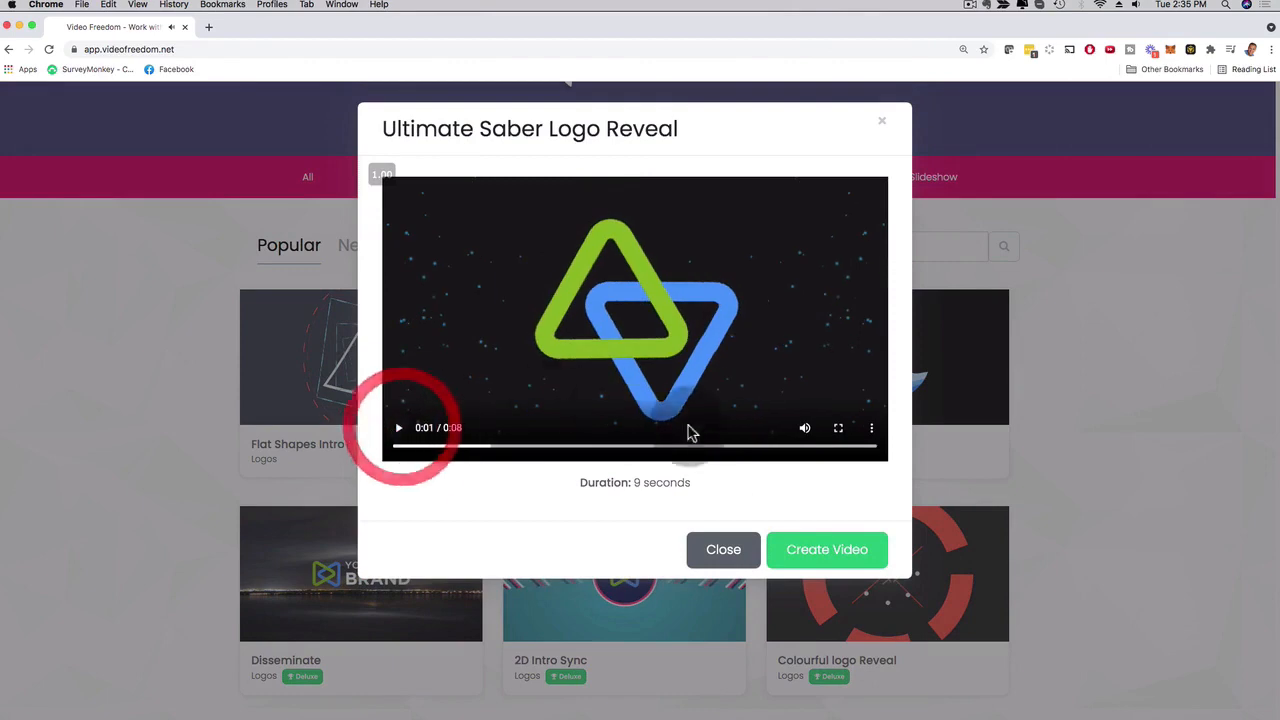
{"action": "left_click", "coordinate": [827, 552]}
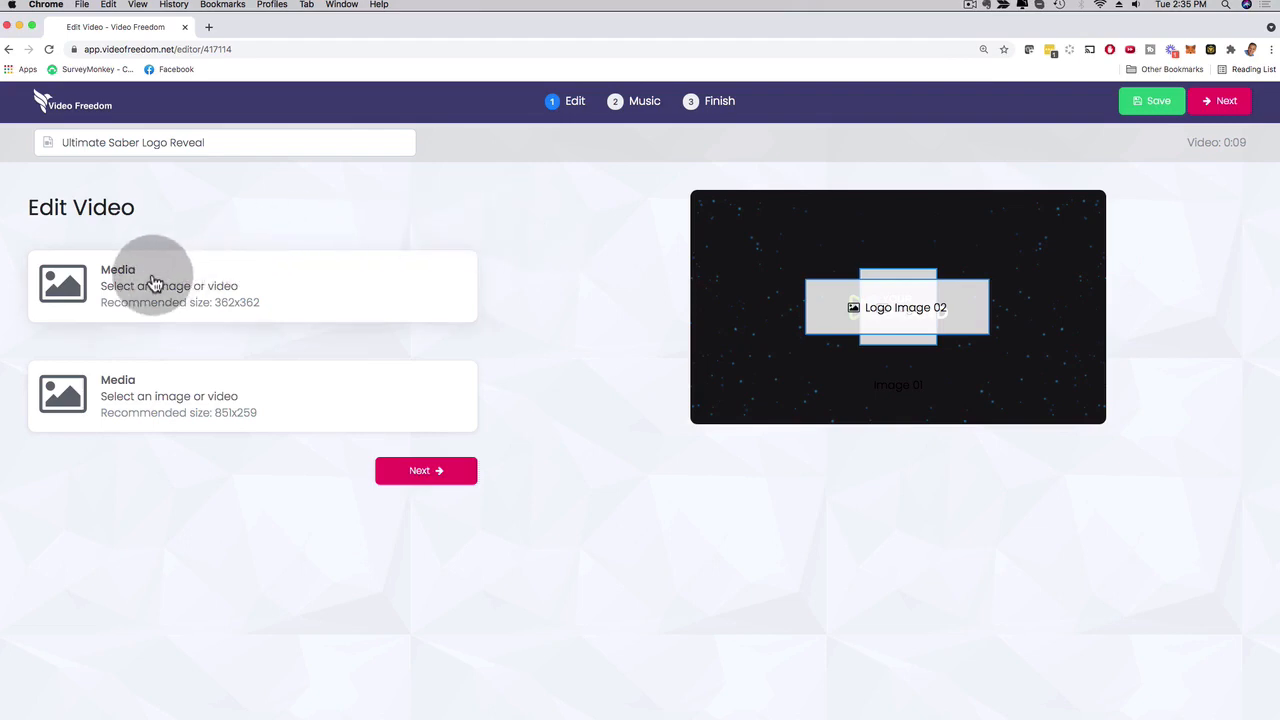
Check the Pixabay and Unsplash image sources, but fill the first media placeholder with videofreedom-logo-white.png from the personal library.
{"action": "left_click", "coordinate": [155, 283]}
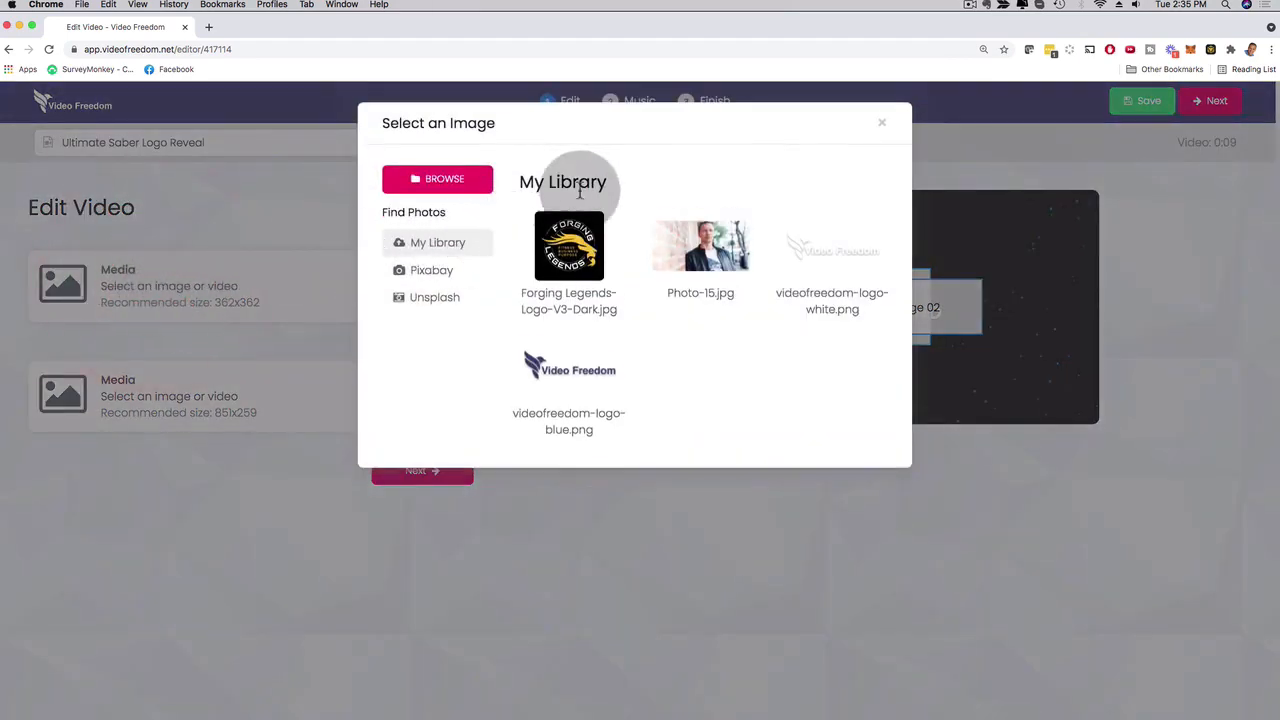
{"action": "left_click", "coordinate": [428, 272]}
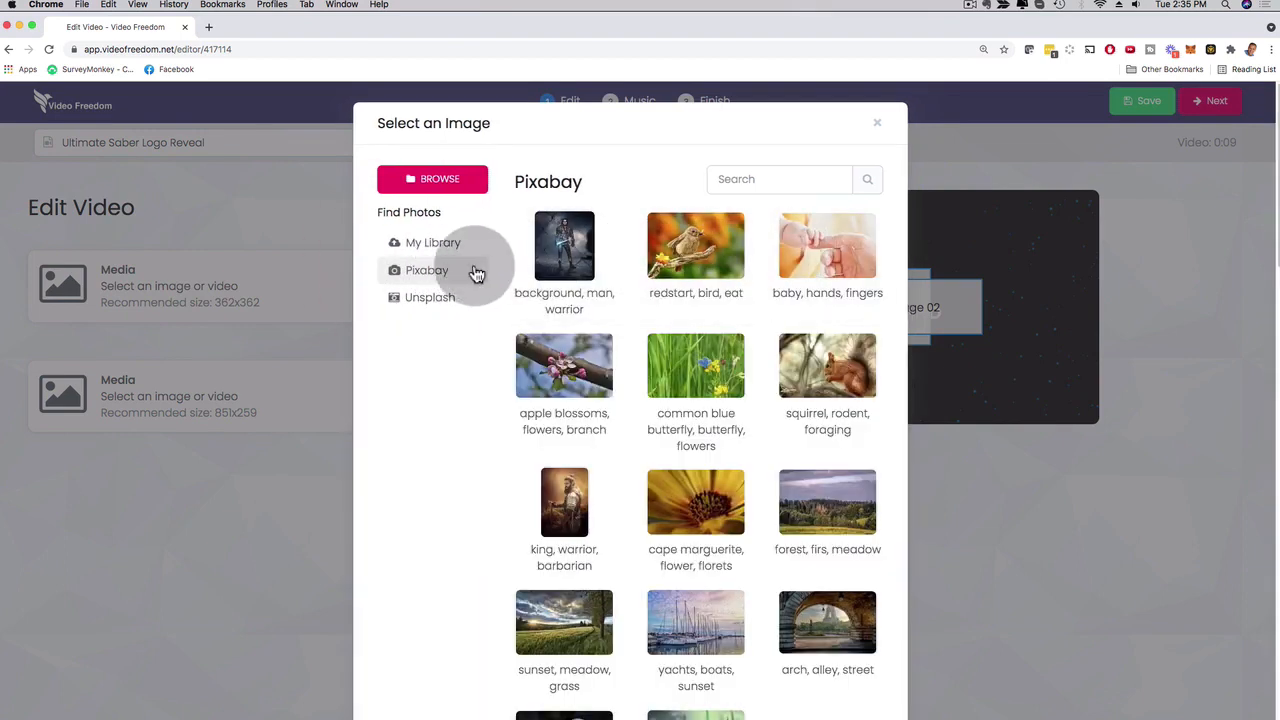
{"action": "left_click", "coordinate": [417, 299]}
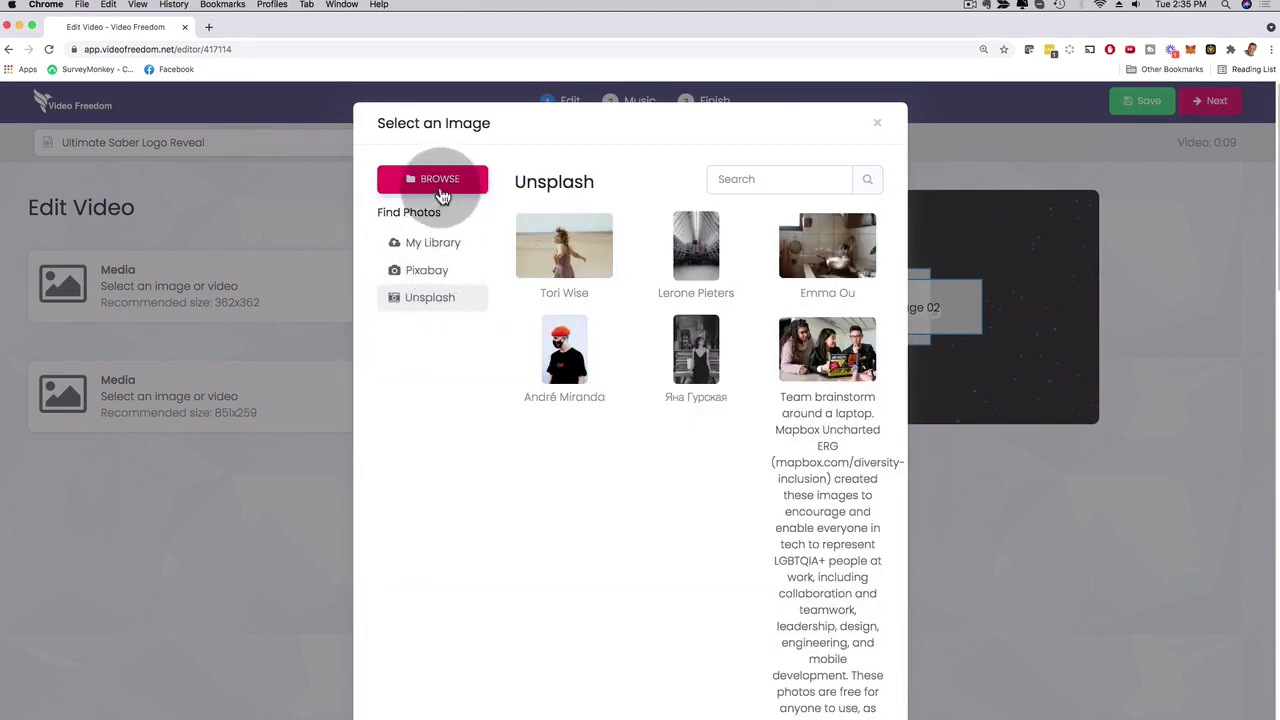
{"action": "left_click", "coordinate": [415, 243]}
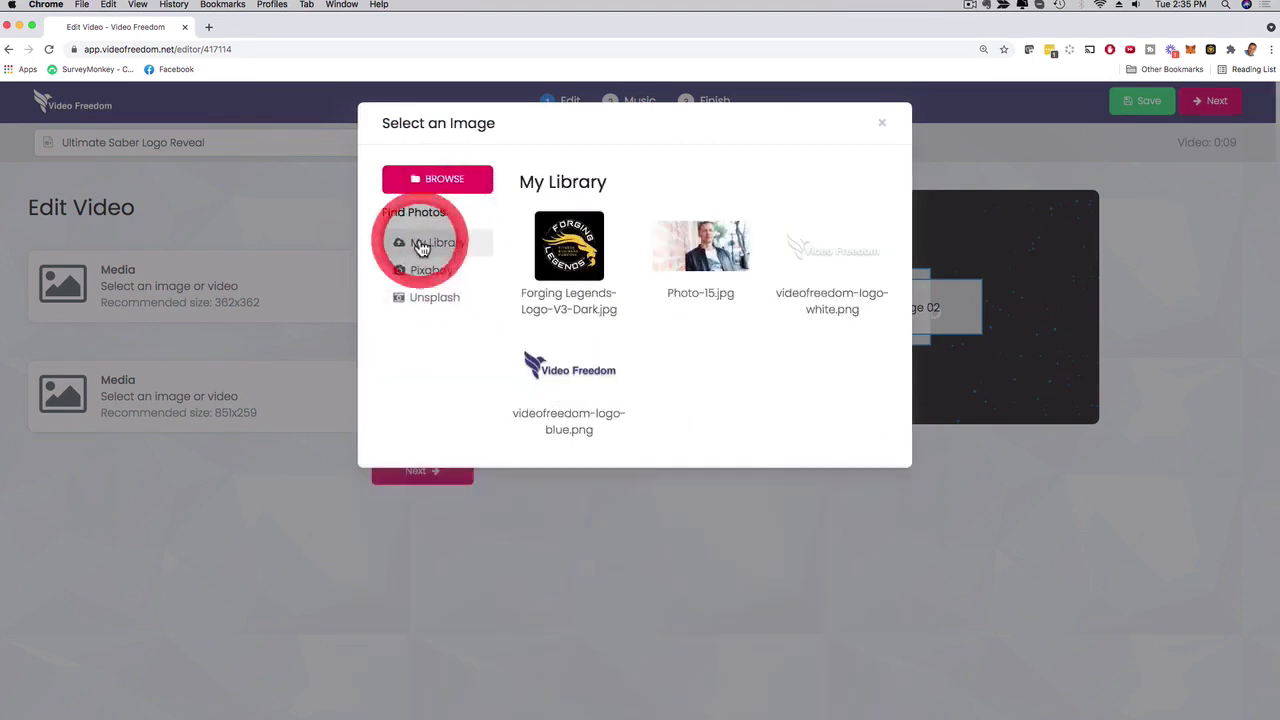
{"action": "left_click", "coordinate": [840, 254]}
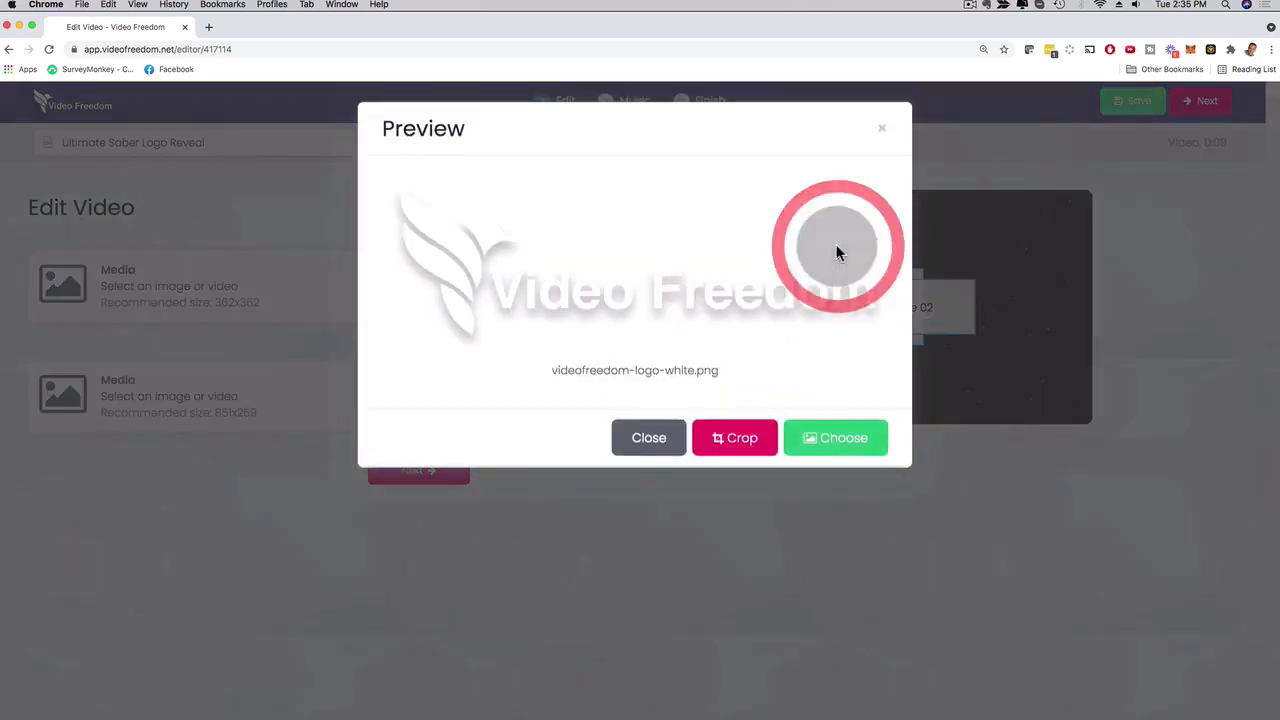
{"action": "left_click", "coordinate": [820, 440]}
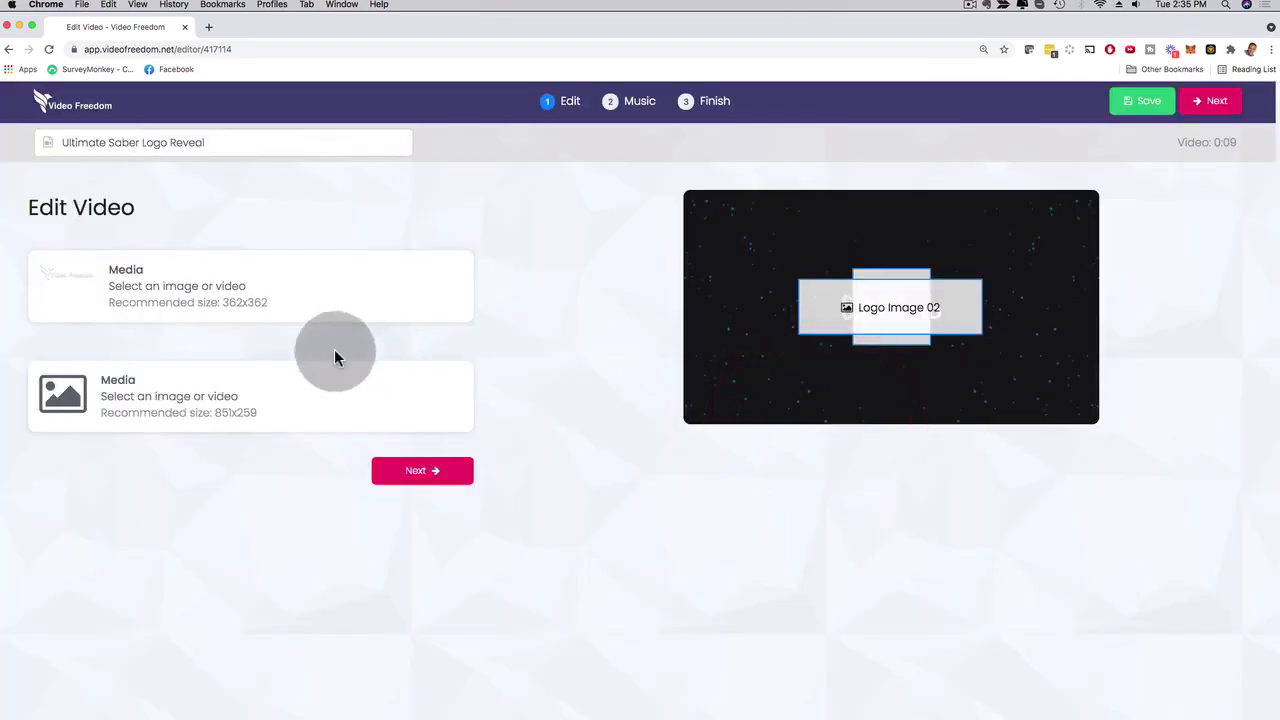
Fill the second media placeholder, recommended size 851x259, with videofreedom-logo-blue.png uncropped.
{"action": "left_click", "coordinate": [152, 390]}
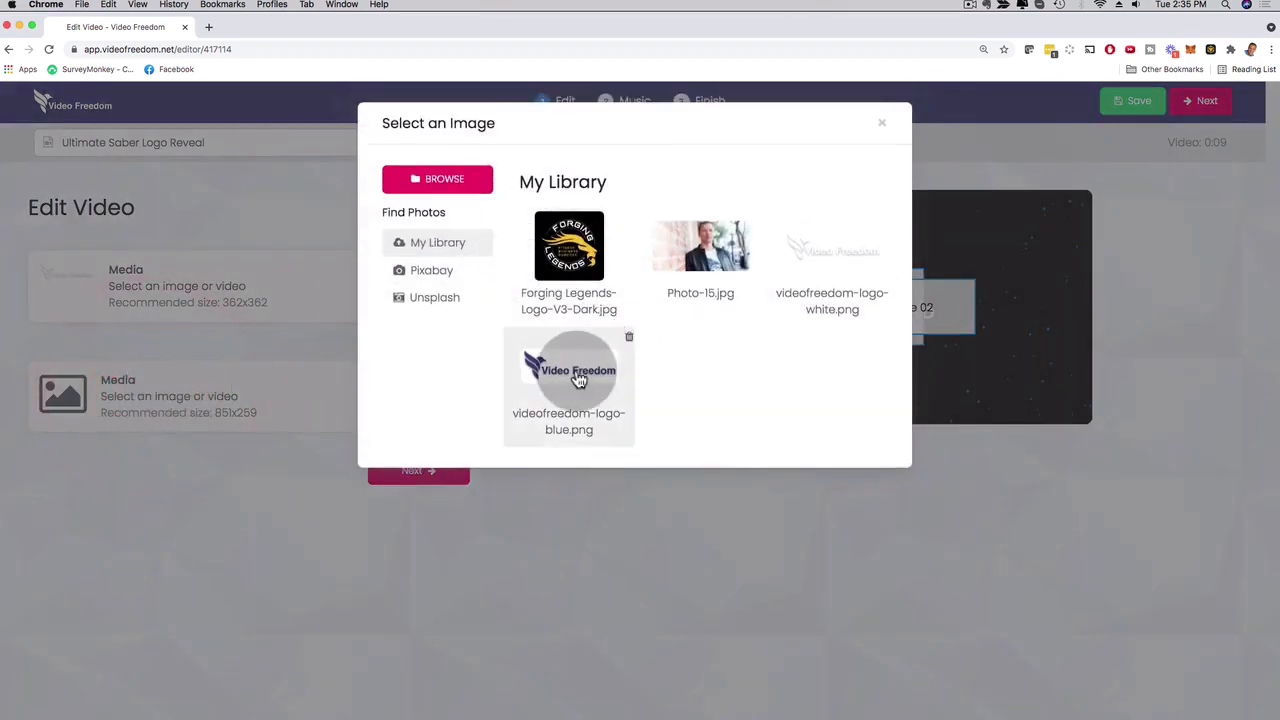
{"action": "left_click", "coordinate": [570, 366]}
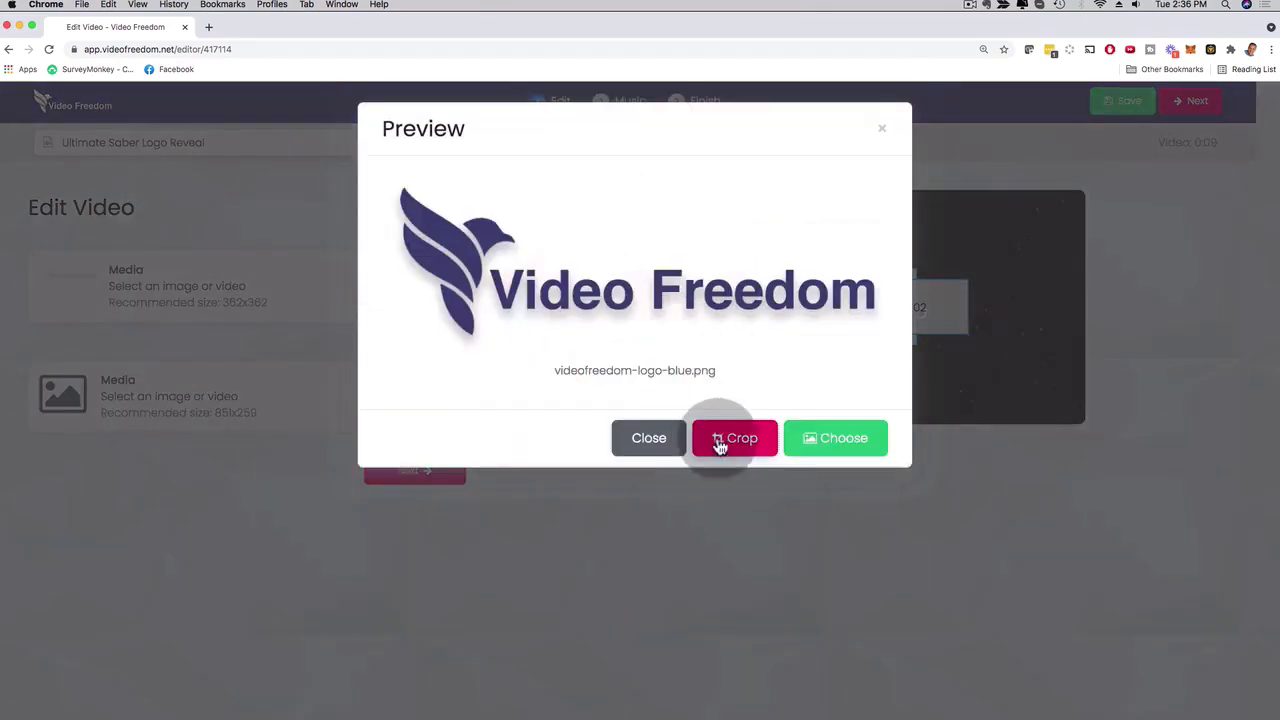
{"action": "left_click", "coordinate": [830, 437]}
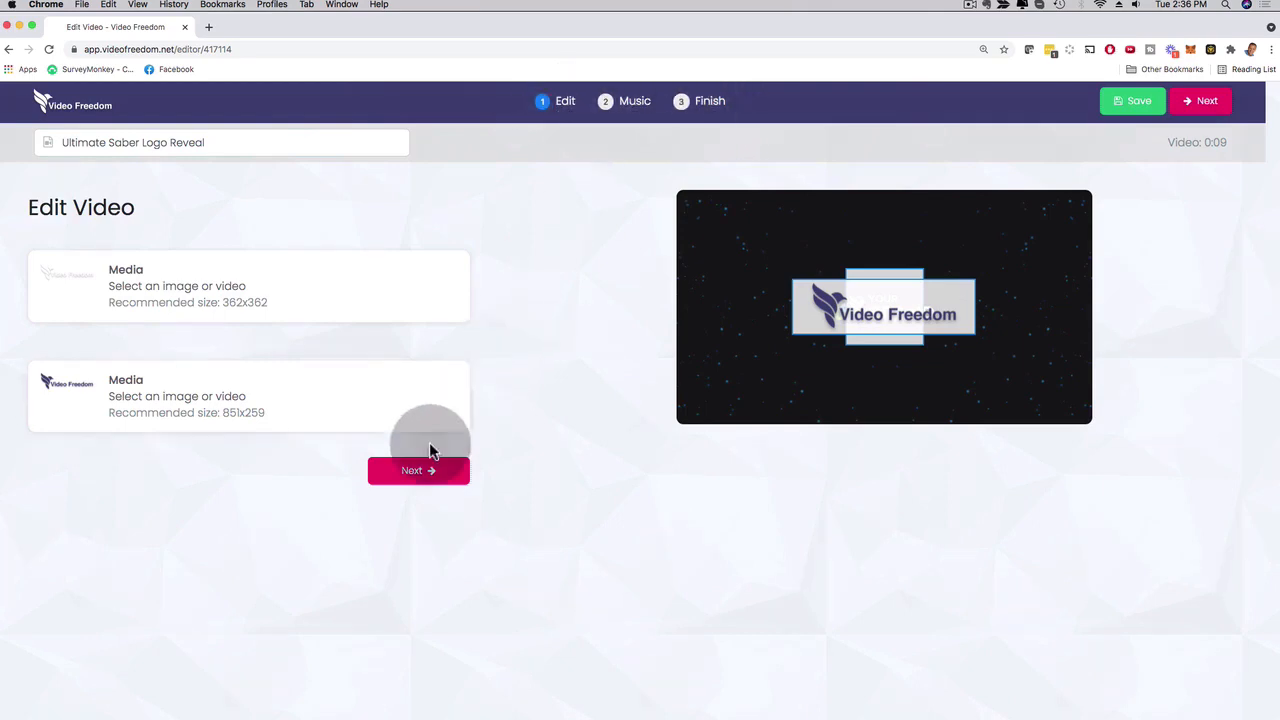
Preview the Pop_Sound track, set it as the video's music and continue to the Finish stage.
{"action": "left_click", "coordinate": [418, 474]}
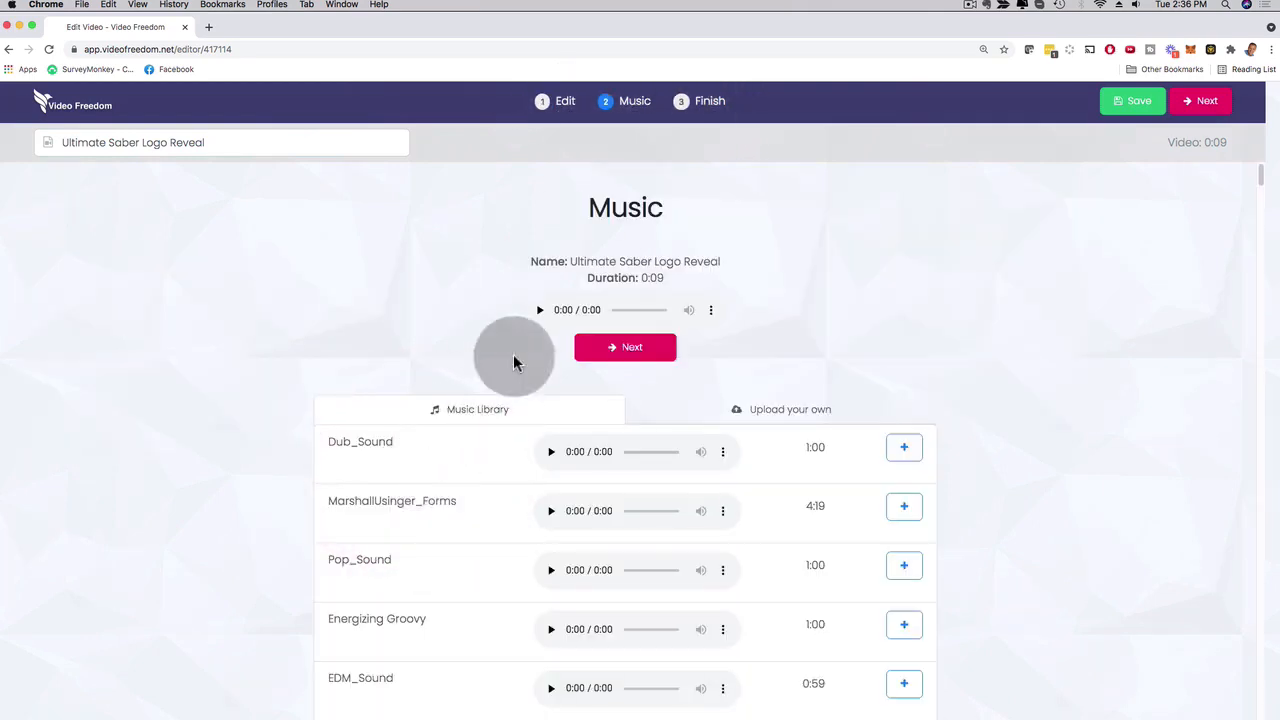
{"action": "scroll", "coordinate": [938, 326], "scroll_direction": "down", "scroll_amount": 1}
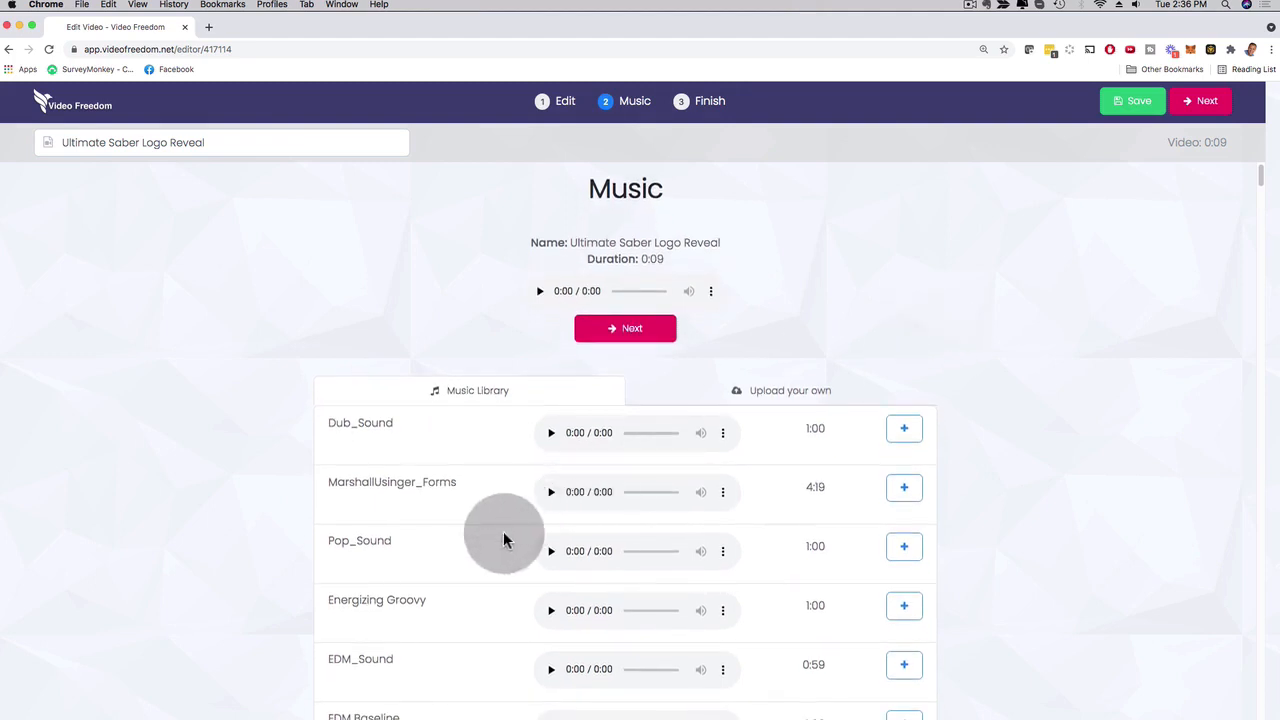
{"action": "left_click", "coordinate": [551, 554]}
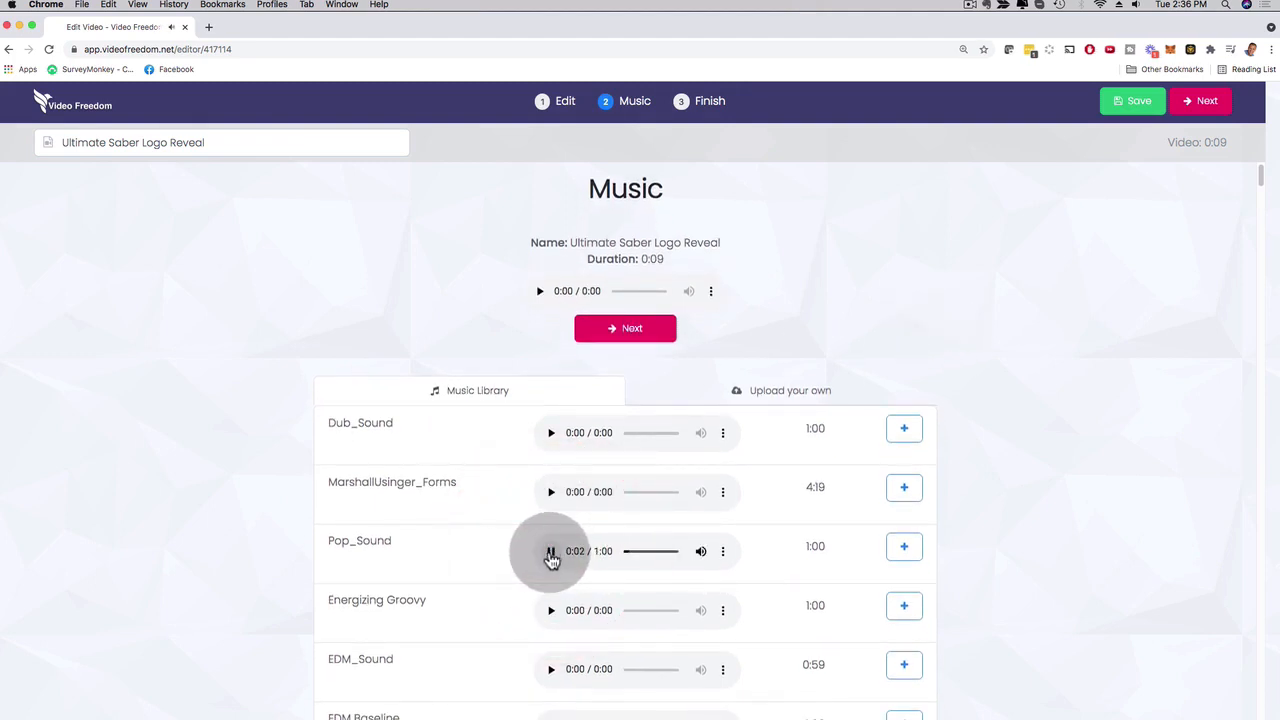
{"action": "left_click", "coordinate": [551, 553]}
{"action": "left_click", "coordinate": [900, 548]}
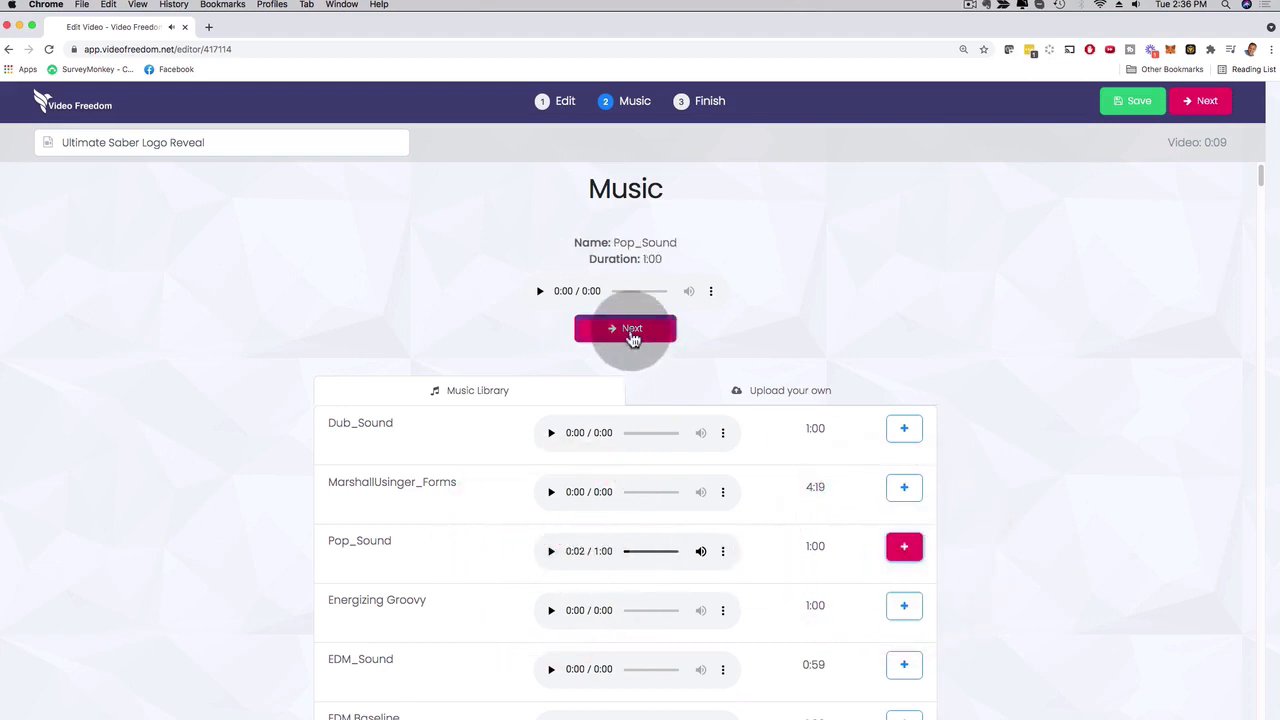
{"action": "left_click", "coordinate": [632, 336]}
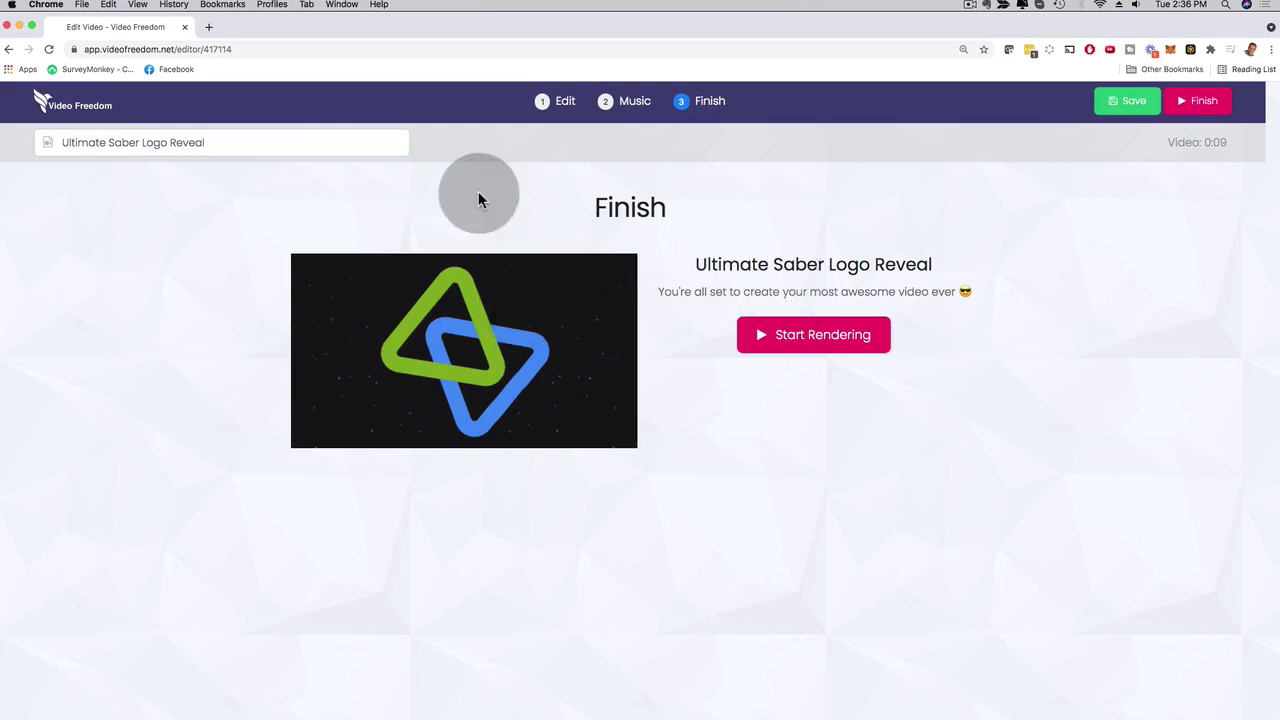
Return to the template gallery and browse the Explainer templates, previewing We Are Vaccinated.
{"action": "left_click", "coordinate": [78, 112]}
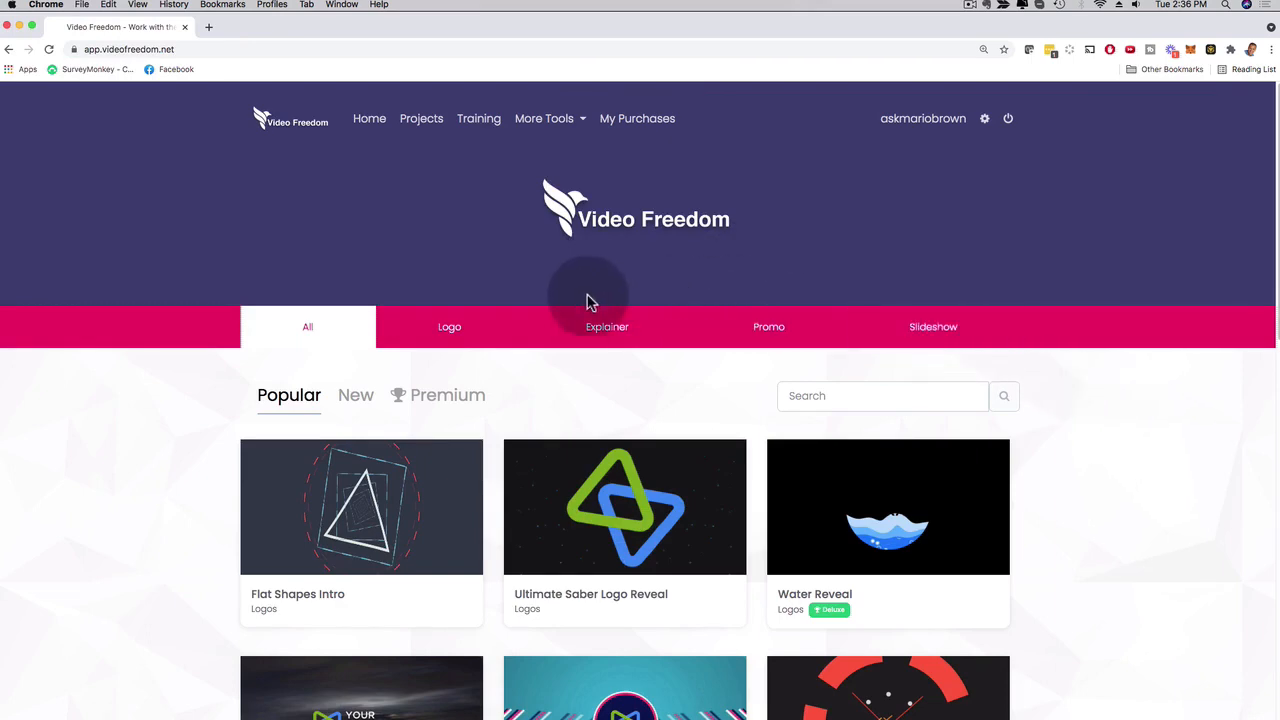
{"action": "left_click", "coordinate": [595, 327]}
{"action": "scroll", "coordinate": [111, 343], "scroll_direction": "down", "scroll_amount": 5}
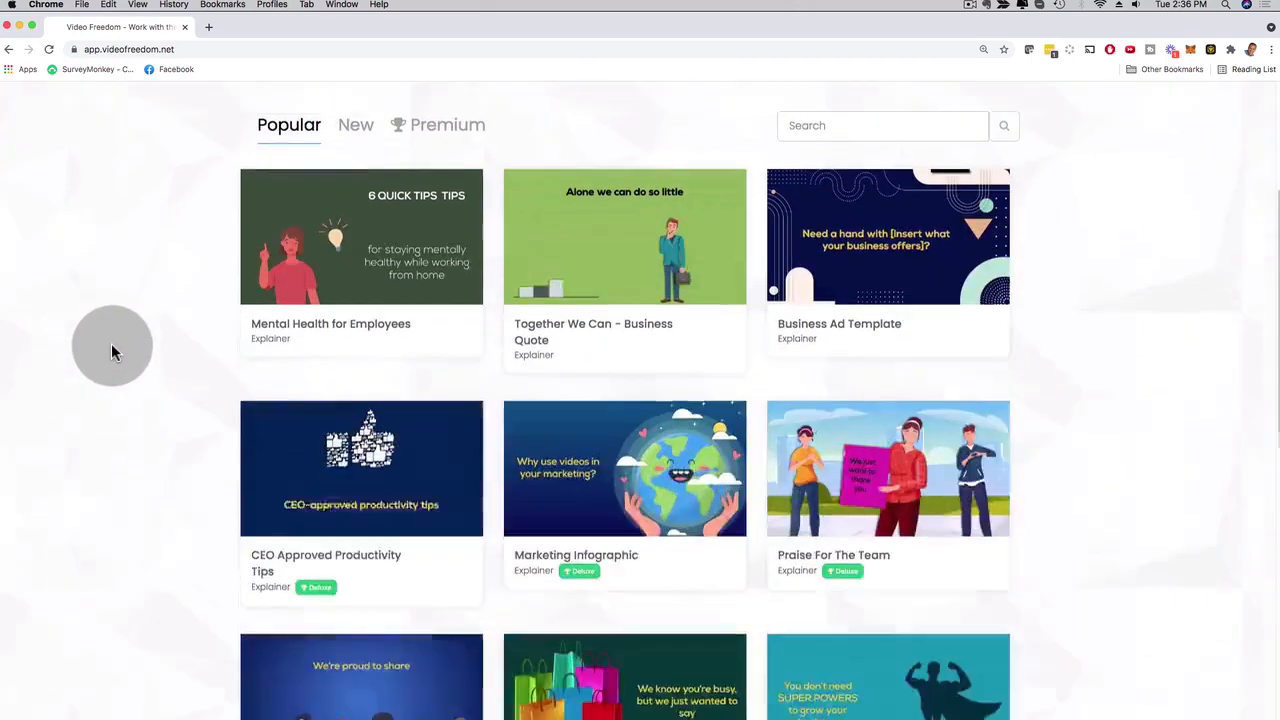
{"action": "scroll", "coordinate": [136, 356], "scroll_direction": "down", "scroll_amount": 5}
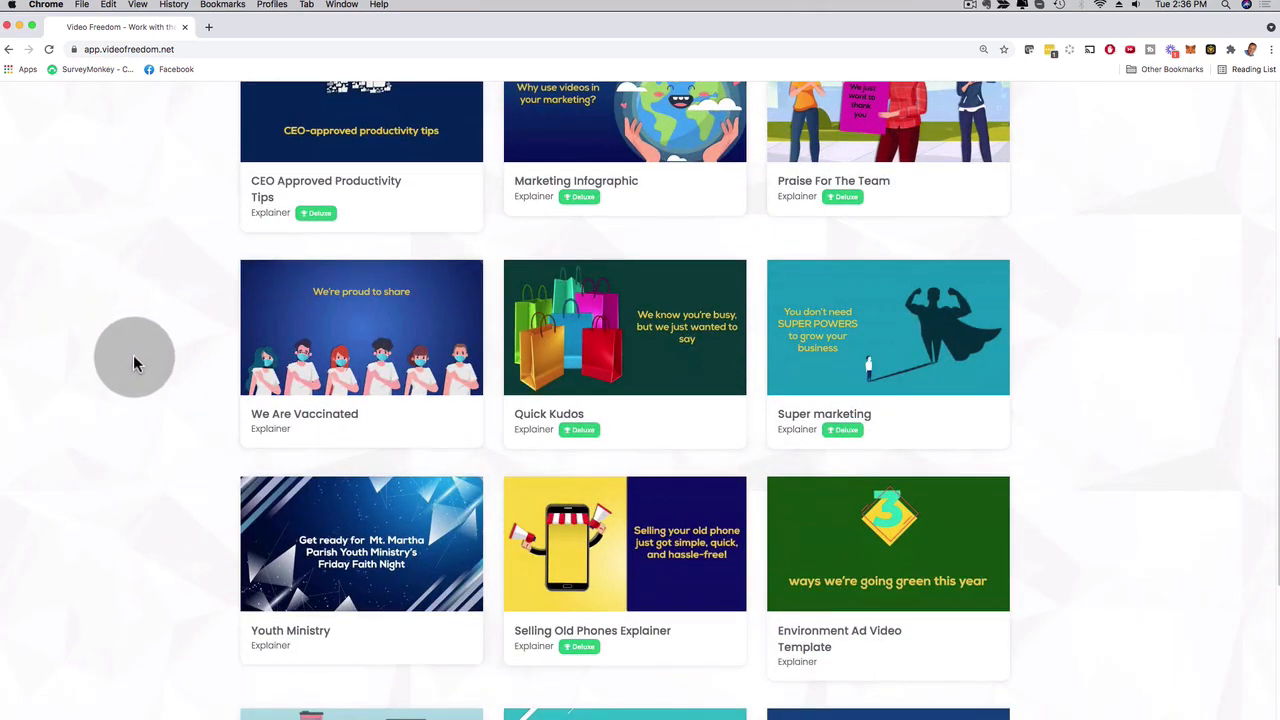
{"action": "mouse_move", "coordinate": [286, 414]}
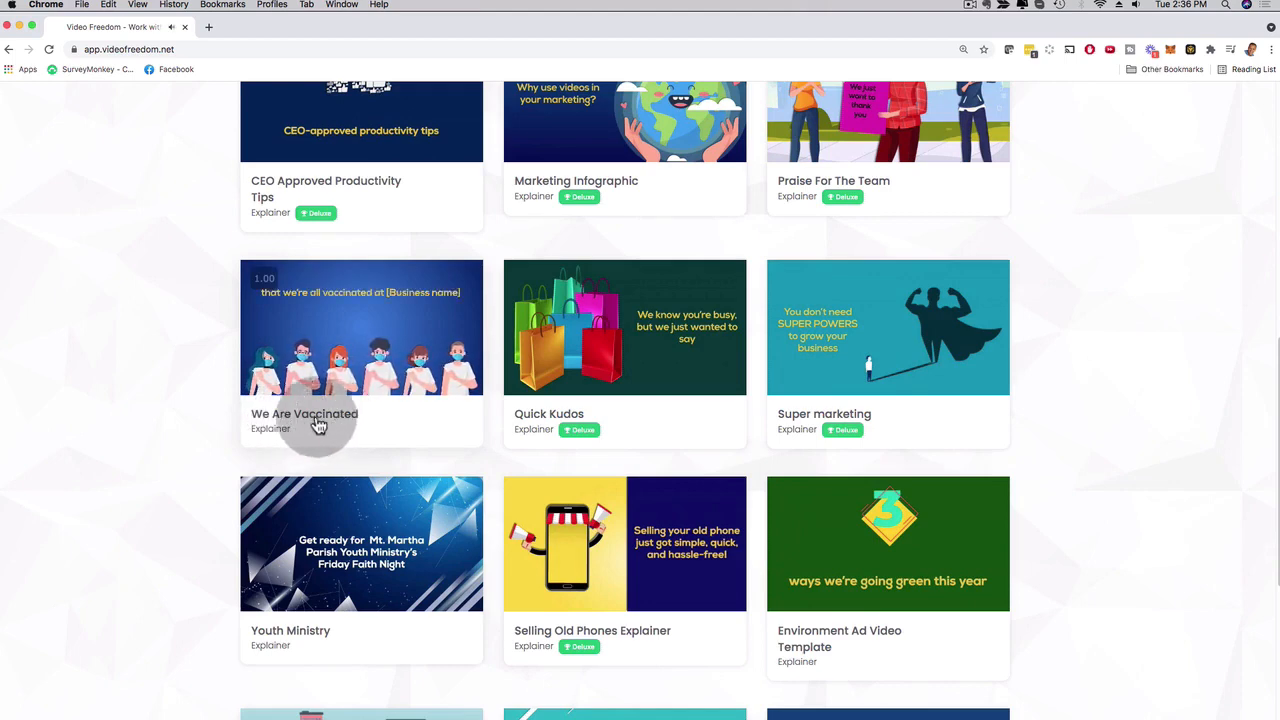
Create a video from the We Are Vaccinated template and set Scene 1's first title to "Your Text Here".
{"action": "mouse_move", "coordinate": [329, 405]}
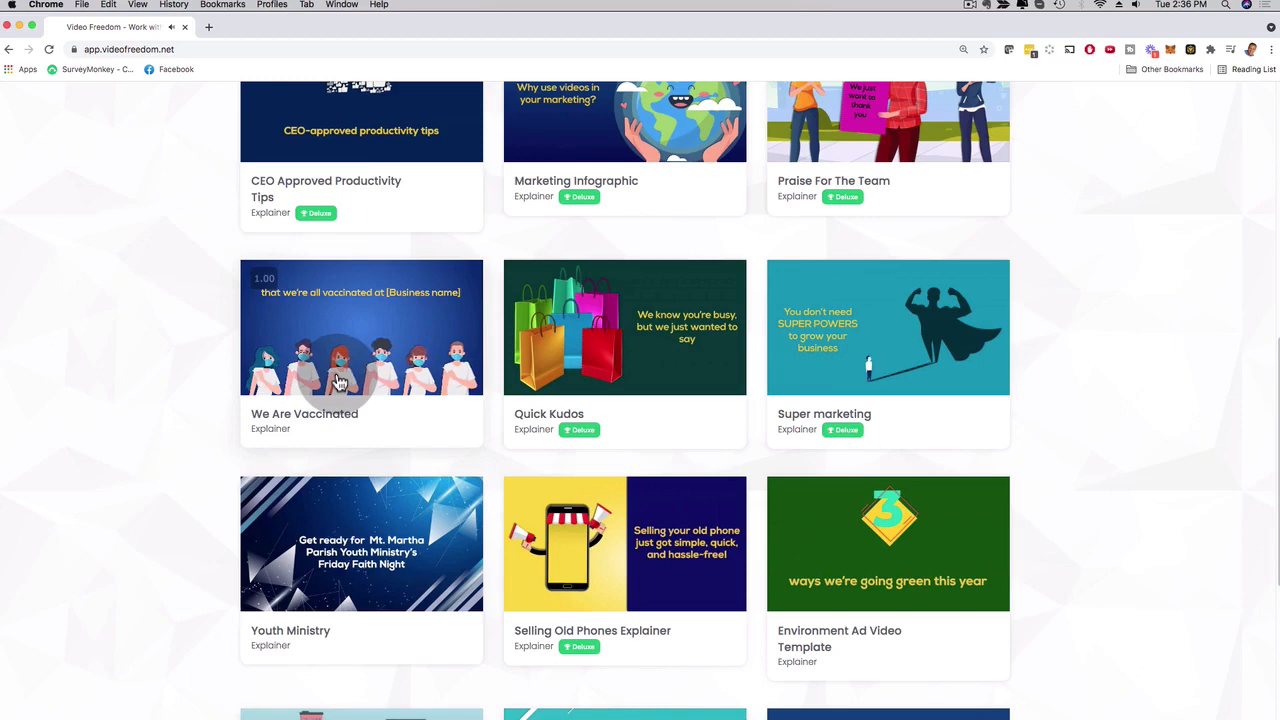
{"action": "left_click", "coordinate": [340, 383]}
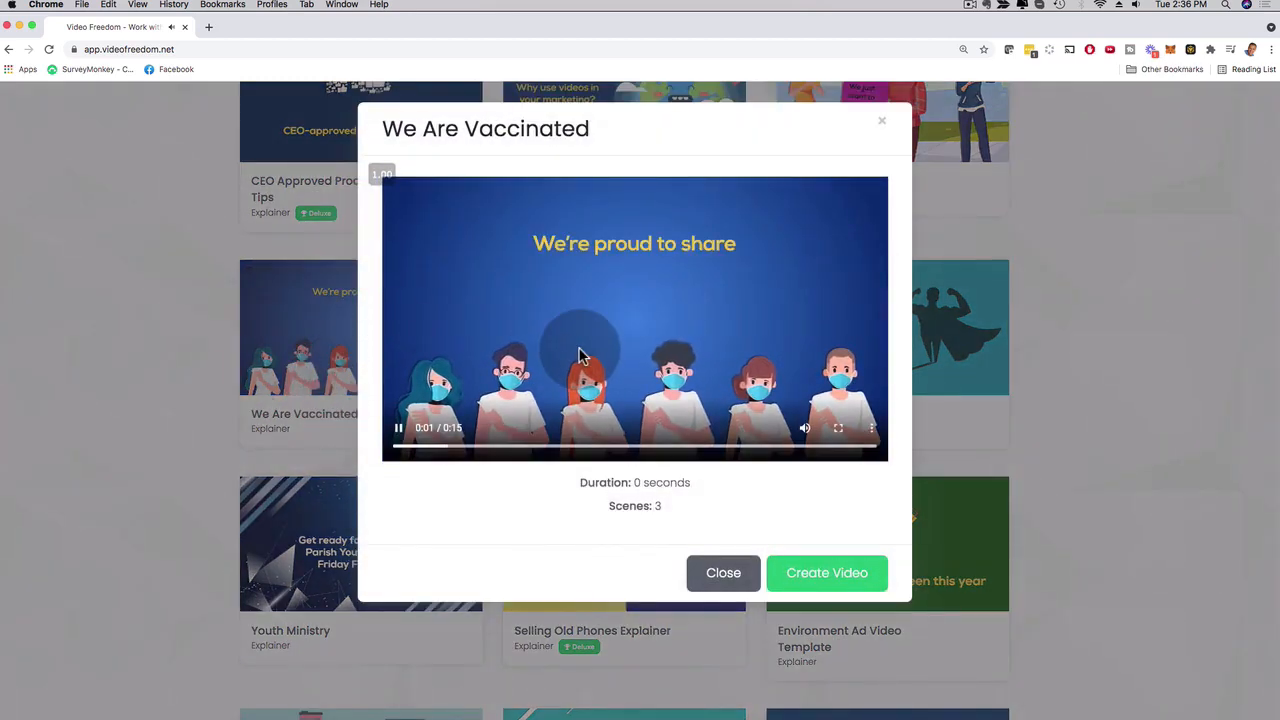
{"action": "left_click", "coordinate": [846, 570]}
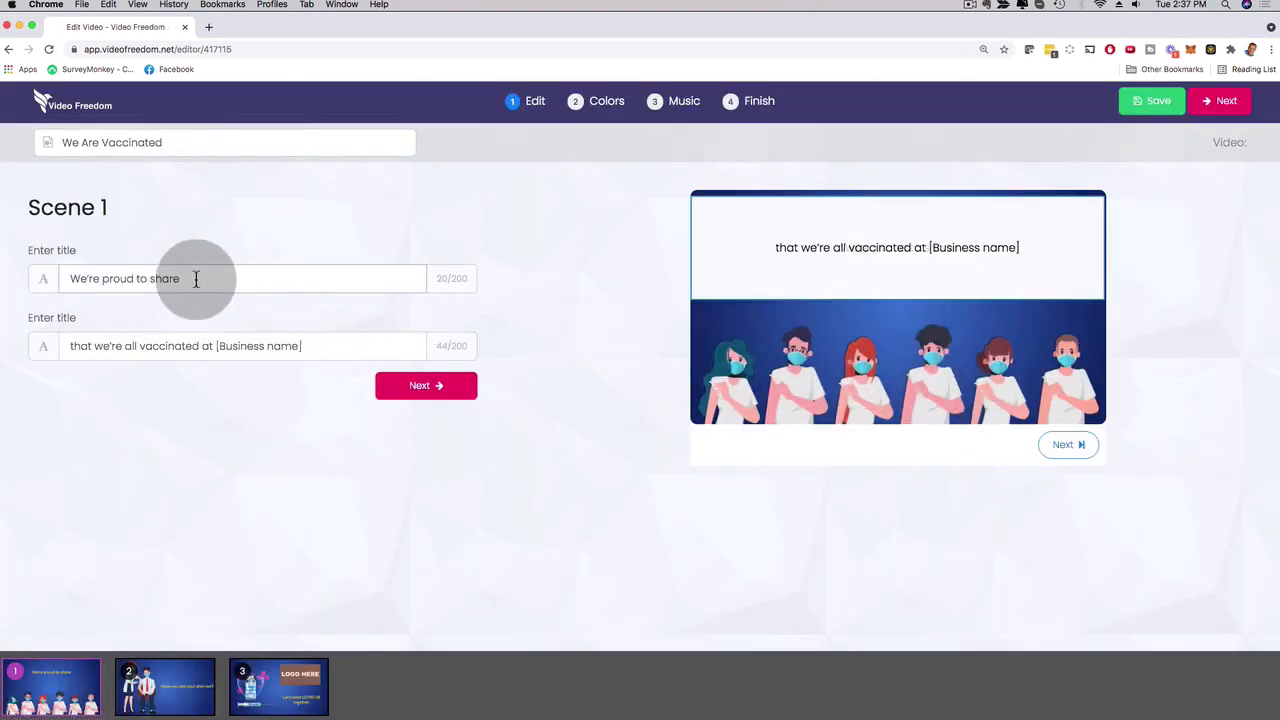
{"action": "left_click_drag", "start_coordinate": [229, 278], "coordinate": [0, 276]}
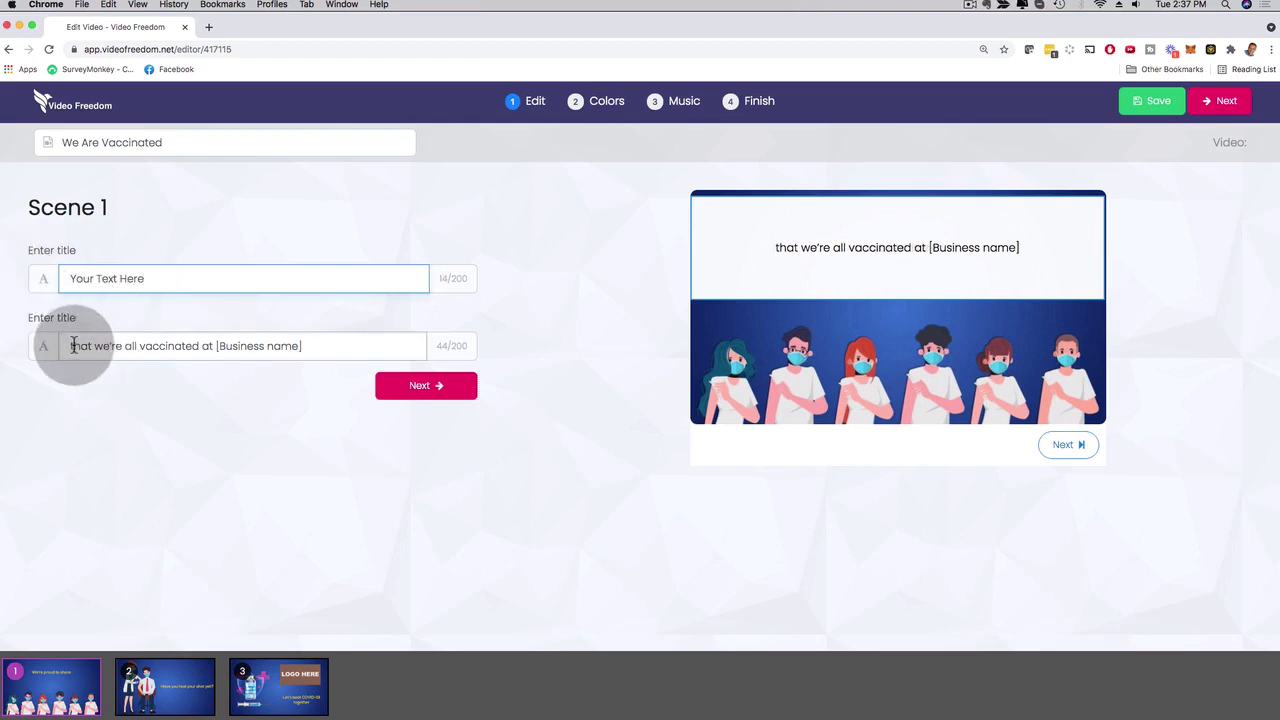
Look over Scene 1's second title and the editable content of Scenes 2 and 3, and continue to the Colors stage.
{"action": "left_click_drag", "start_coordinate": [74, 345], "coordinate": [177, 349]}
{"action": "left_click", "coordinate": [920, 378]}
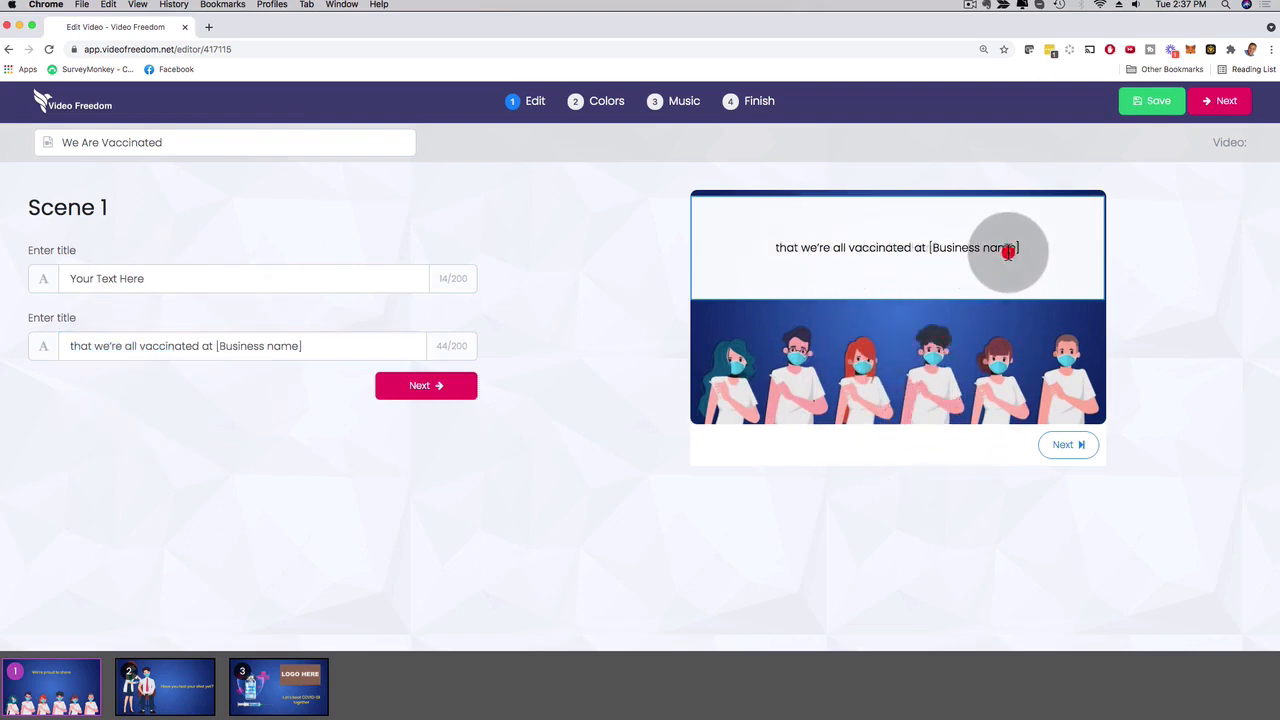
{"action": "left_click", "coordinate": [1025, 248]}
{"action": "left_click", "coordinate": [416, 398]}
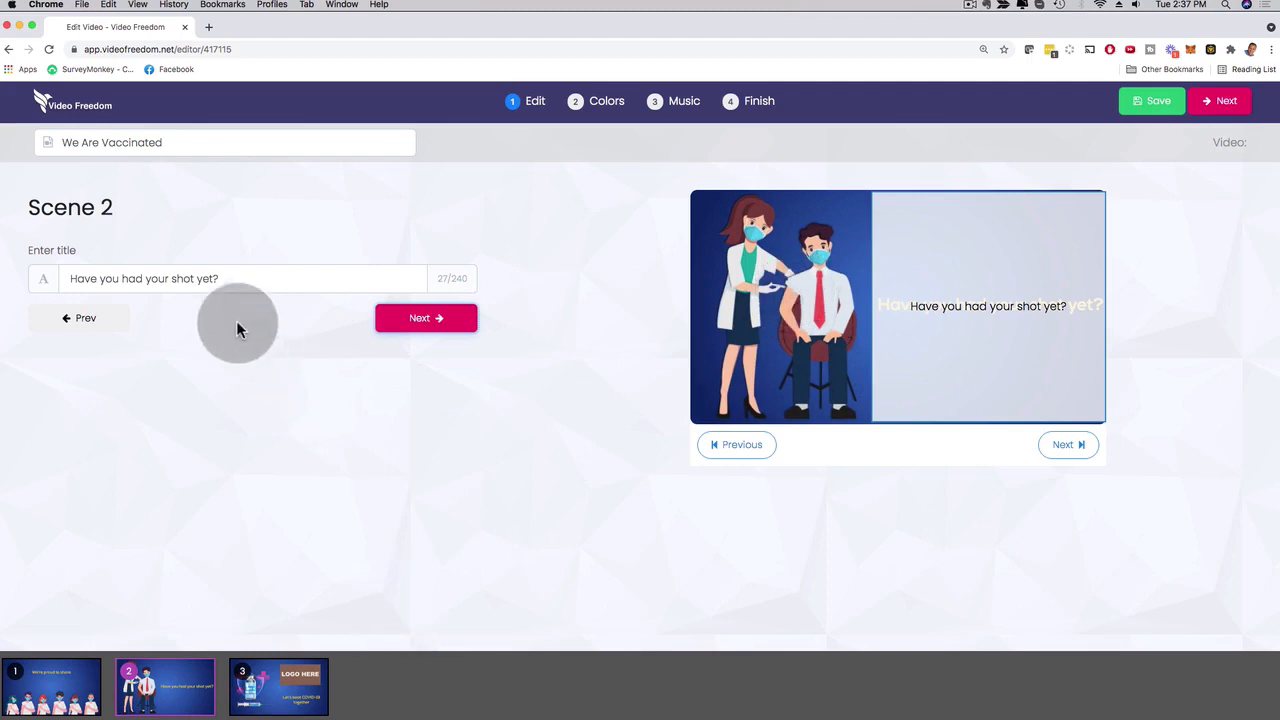
{"action": "left_click_drag", "start_coordinate": [223, 278], "coordinate": [40, 278]}
{"action": "left_click", "coordinate": [420, 326]}
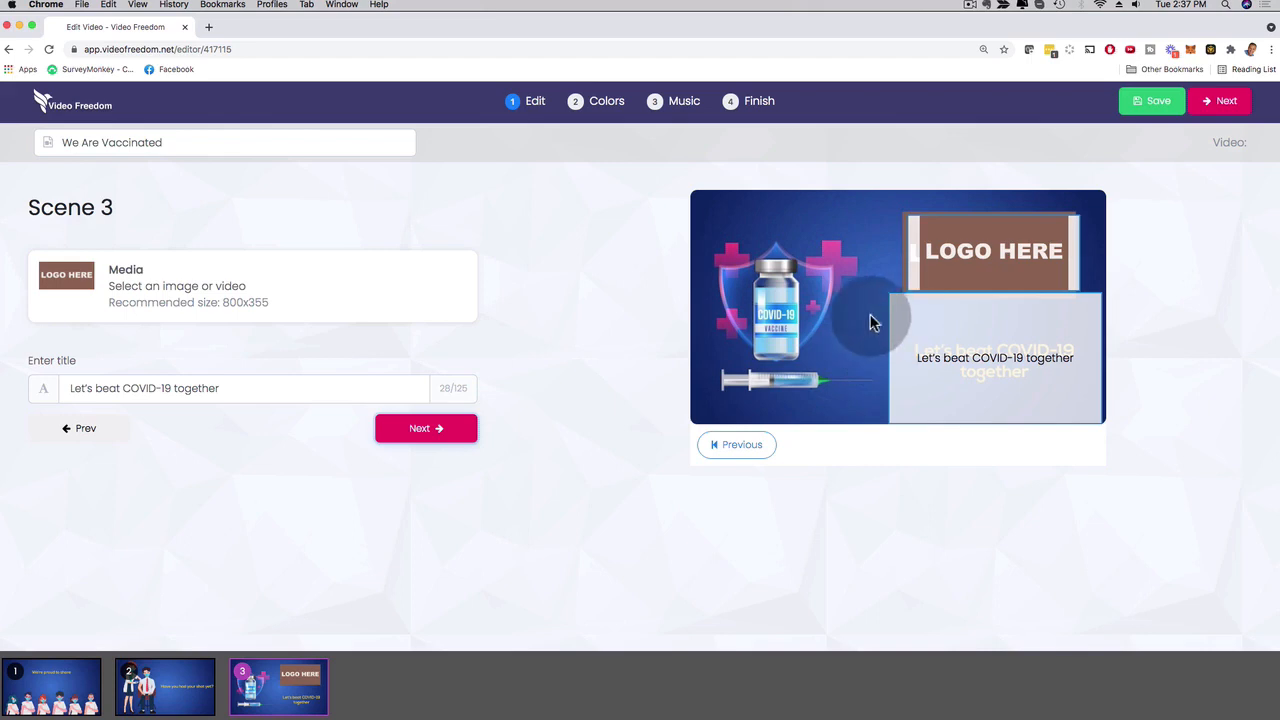
{"action": "left_click", "coordinate": [425, 430]}
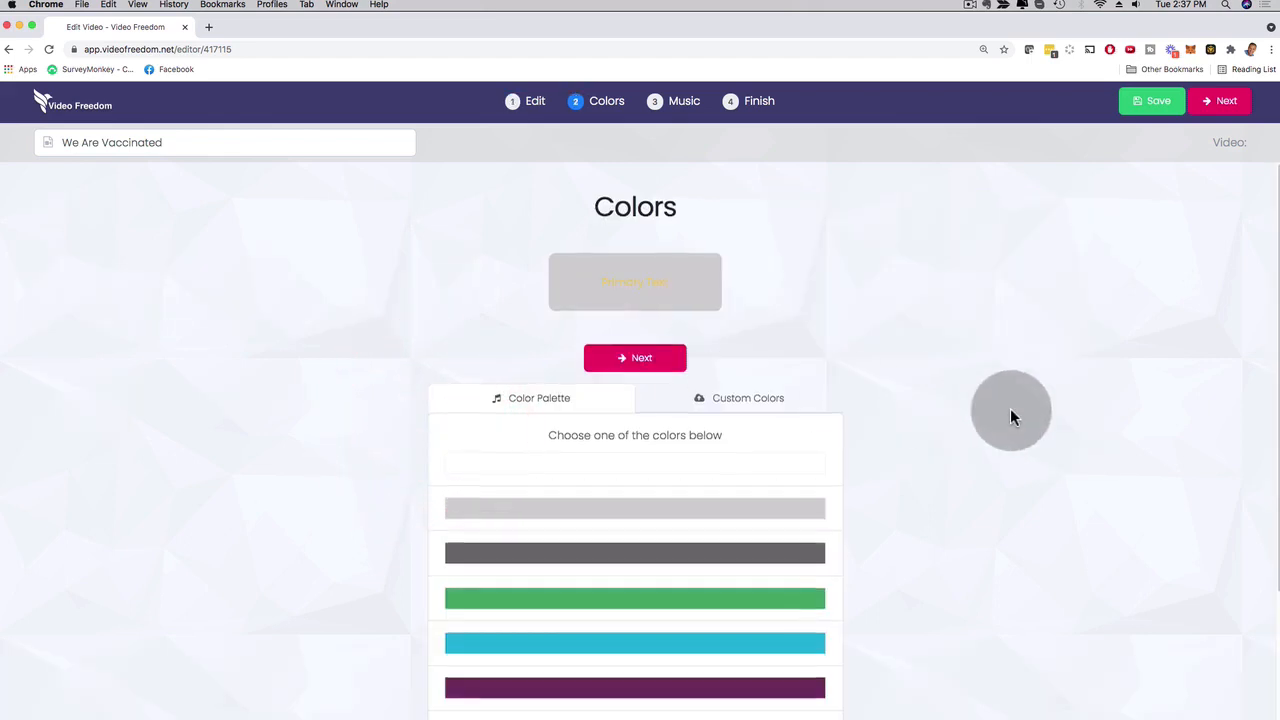
Look through the color palette, keep the template's colors and continue to the Music stage.
{"action": "scroll", "coordinate": [960, 420], "scroll_direction": "down", "scroll_amount": 3}
{"action": "scroll", "coordinate": [933, 444], "scroll_direction": "up", "scroll_amount": 1}
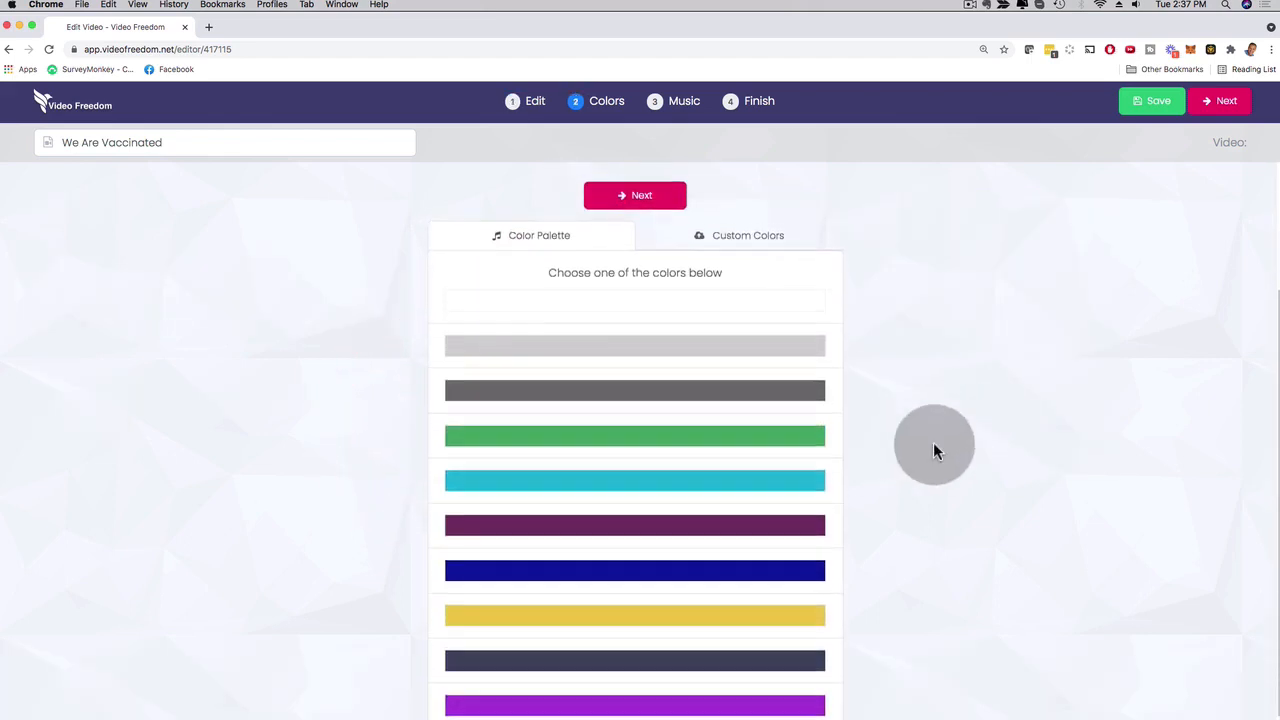
{"action": "scroll", "coordinate": [890, 370], "scroll_direction": "up", "scroll_amount": 2}
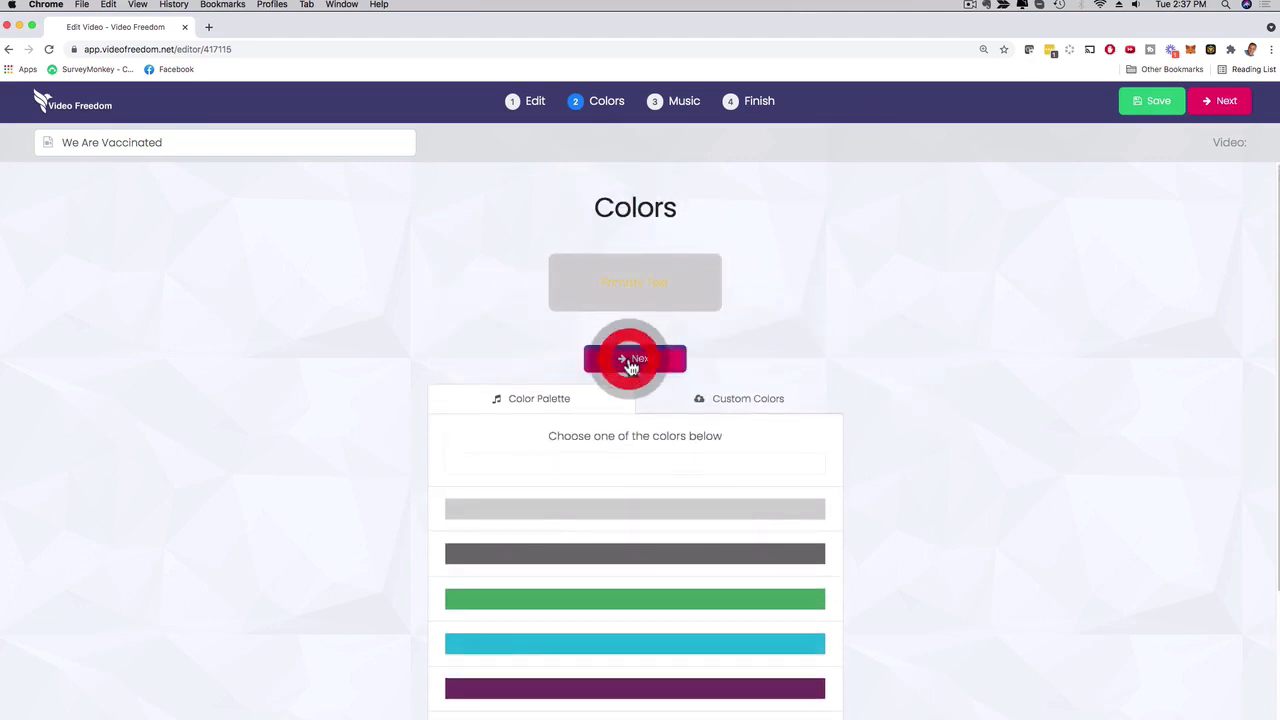
{"action": "left_click", "coordinate": [631, 366]}
Set Energizing Groovy as the video's music and continue to the Finish stage.
{"action": "scroll", "coordinate": [1049, 400], "scroll_direction": "down", "scroll_amount": 2}
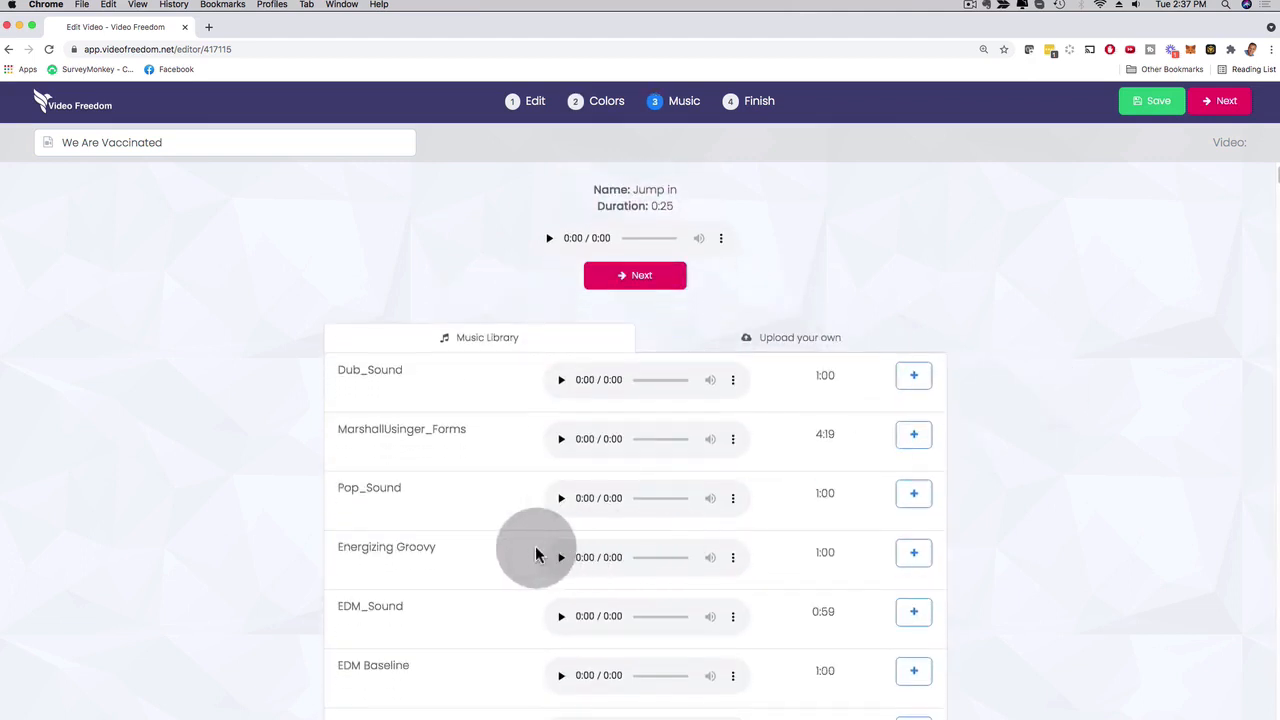
{"action": "left_click", "coordinate": [913, 552]}
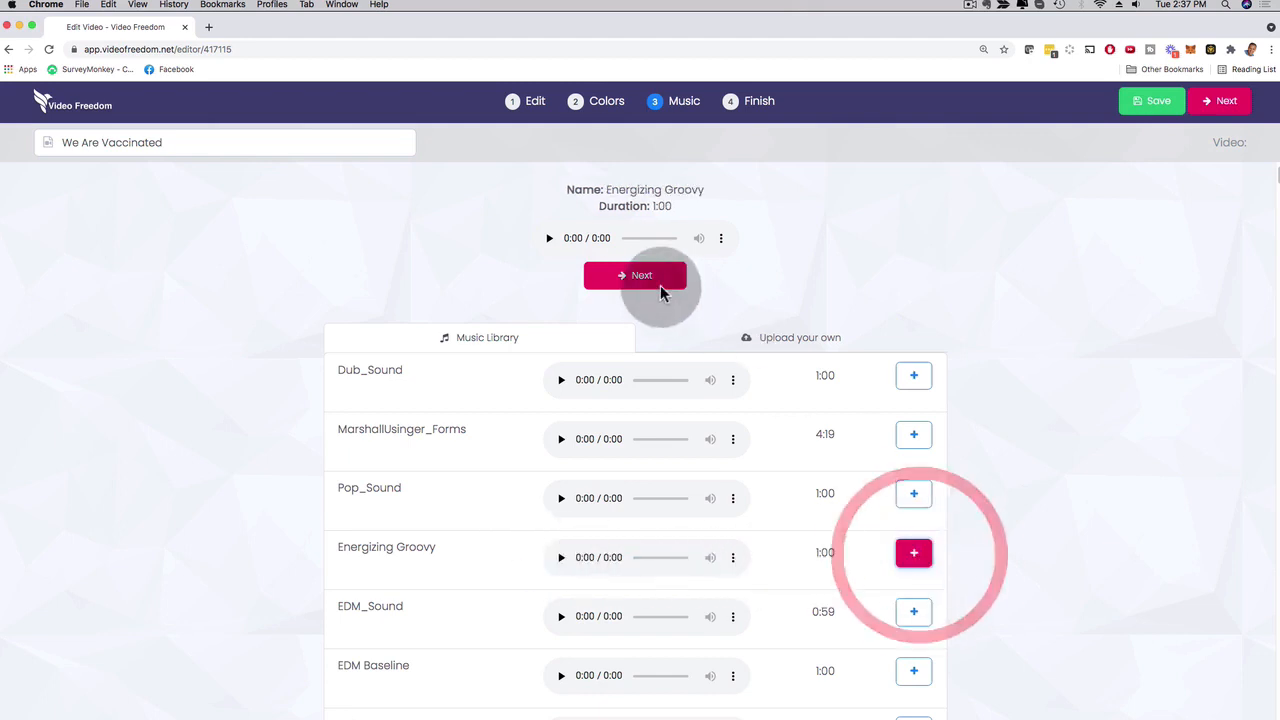
{"action": "left_click", "coordinate": [655, 284]}
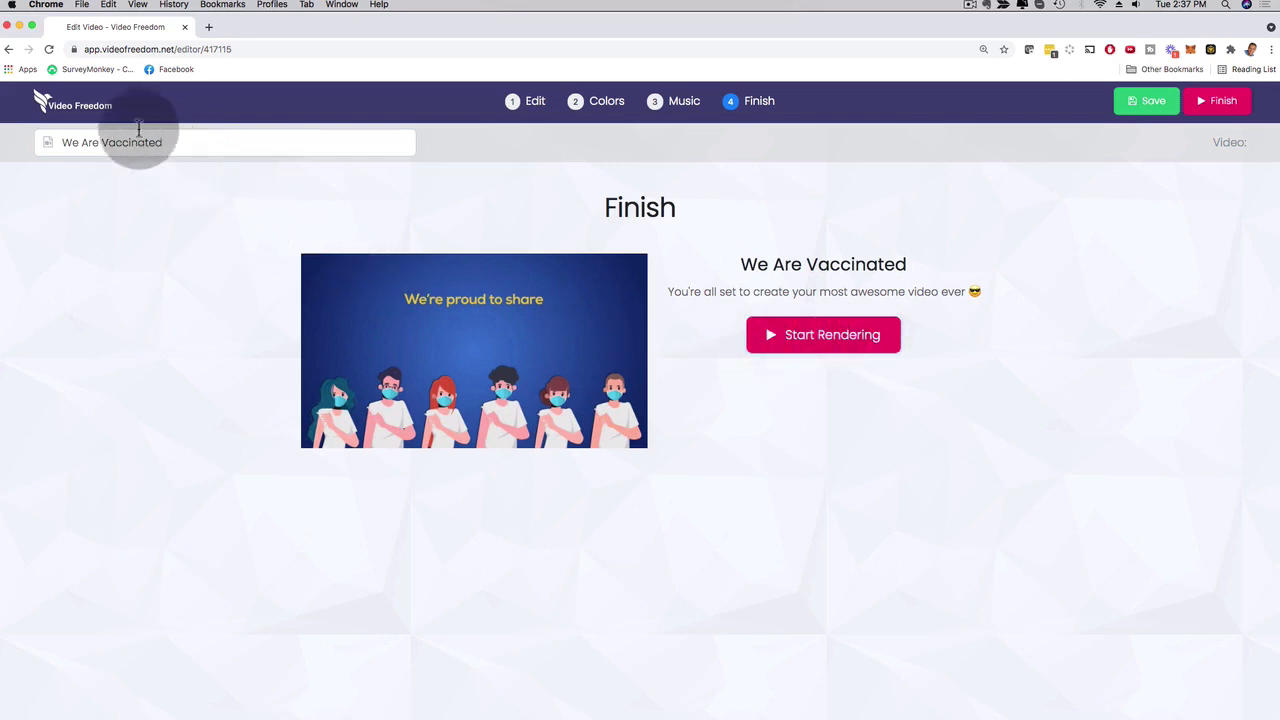
Leave the editor for the Projects page and preview the finished Corporate world video.
{"action": "left_click", "coordinate": [75, 112]}
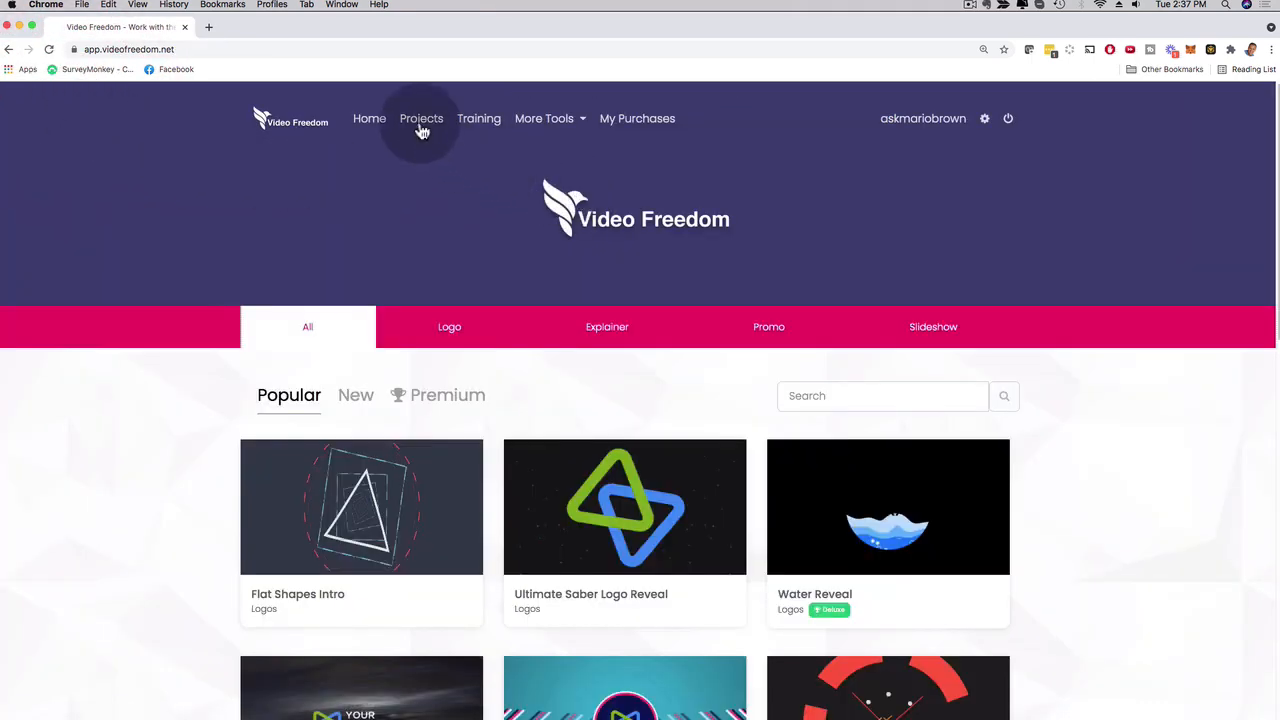
{"action": "left_click", "coordinate": [421, 125]}
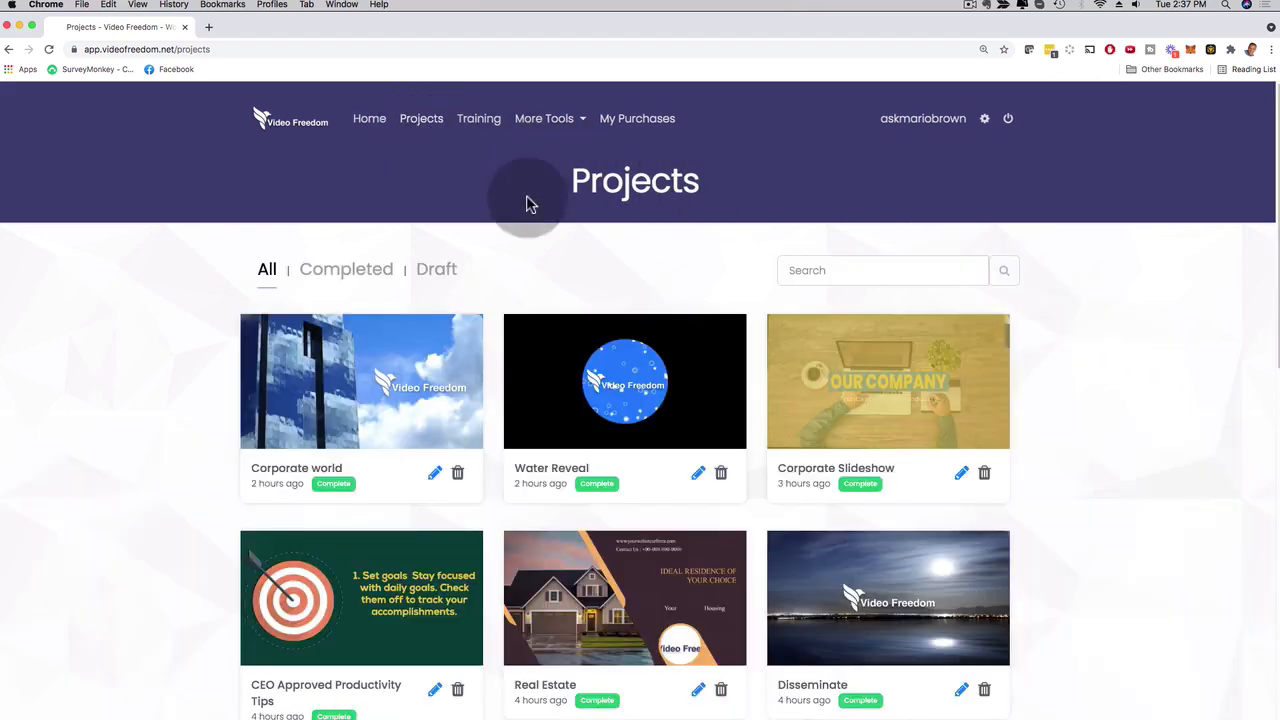
{"action": "left_click", "coordinate": [412, 357]}
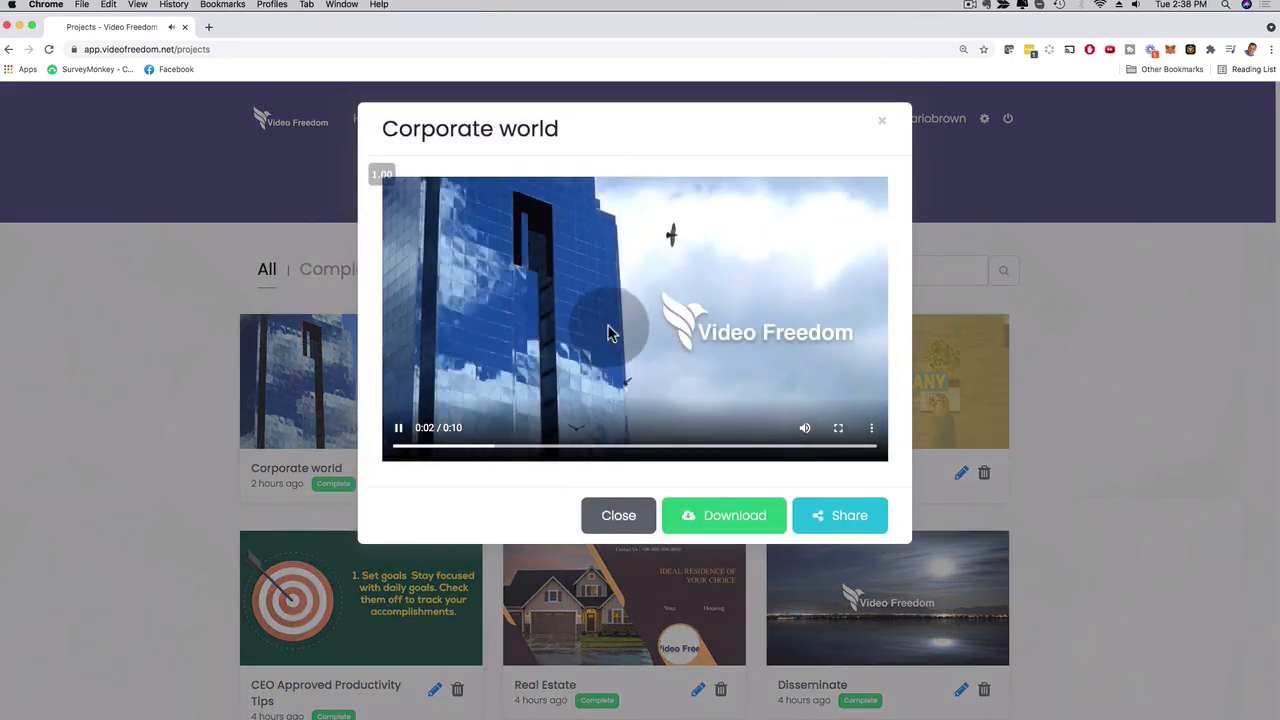
{"action": "left_click", "coordinate": [397, 430]}
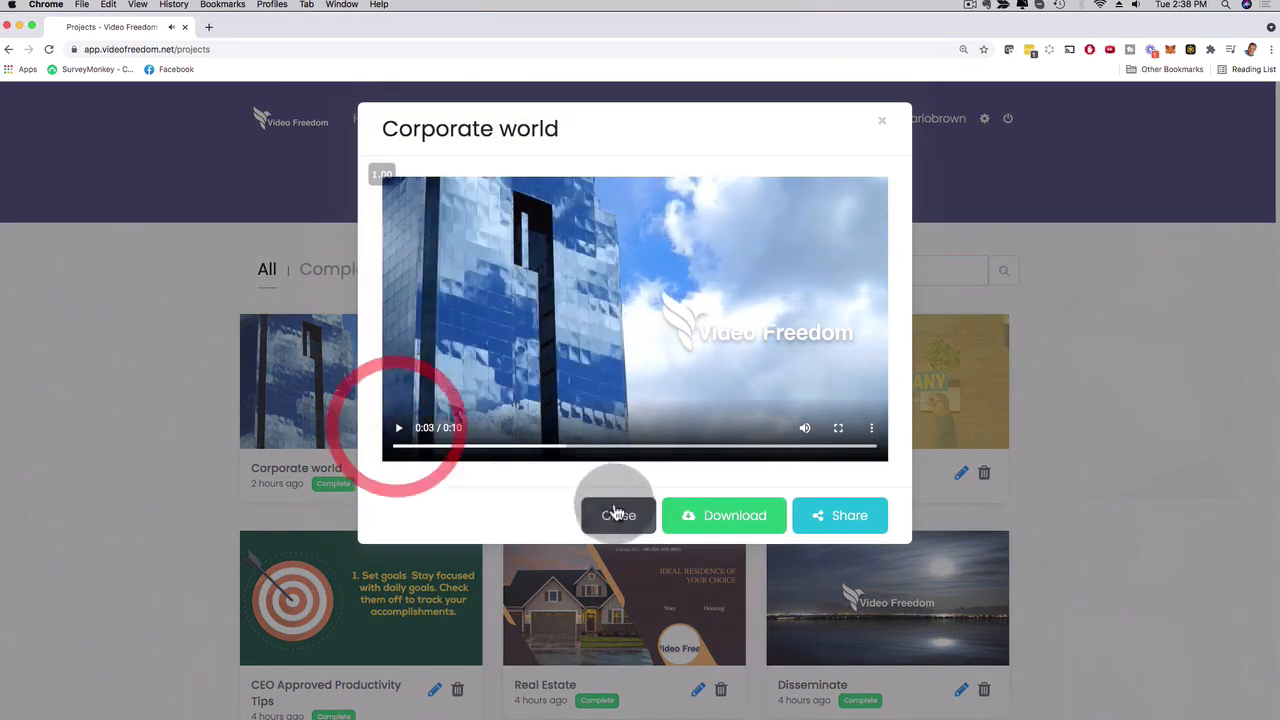
{"action": "left_click", "coordinate": [616, 515]}
Preview the Promo Test 2 project with its download and share options, and browse the remaining projects.
{"action": "scroll", "coordinate": [1091, 407], "scroll_direction": "down", "scroll_amount": 1}
{"action": "scroll", "coordinate": [1100, 407], "scroll_direction": "down", "scroll_amount": 3}
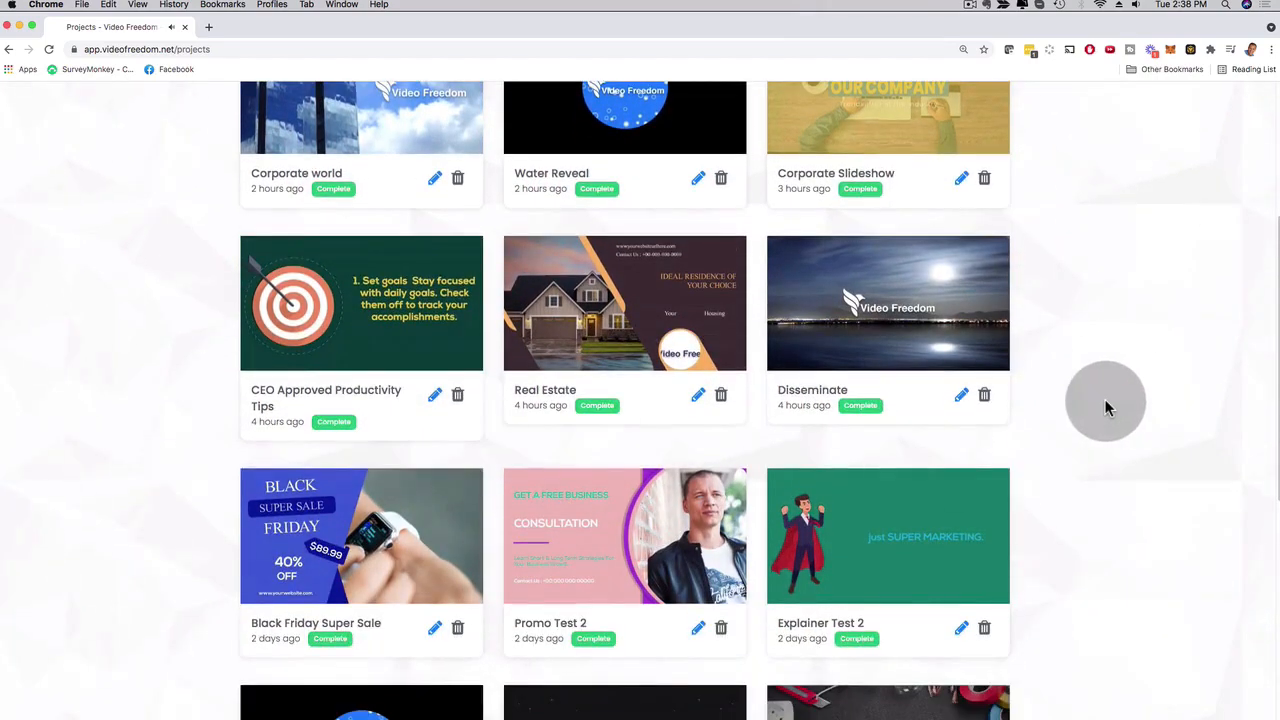
{"action": "left_click", "coordinate": [618, 507]}
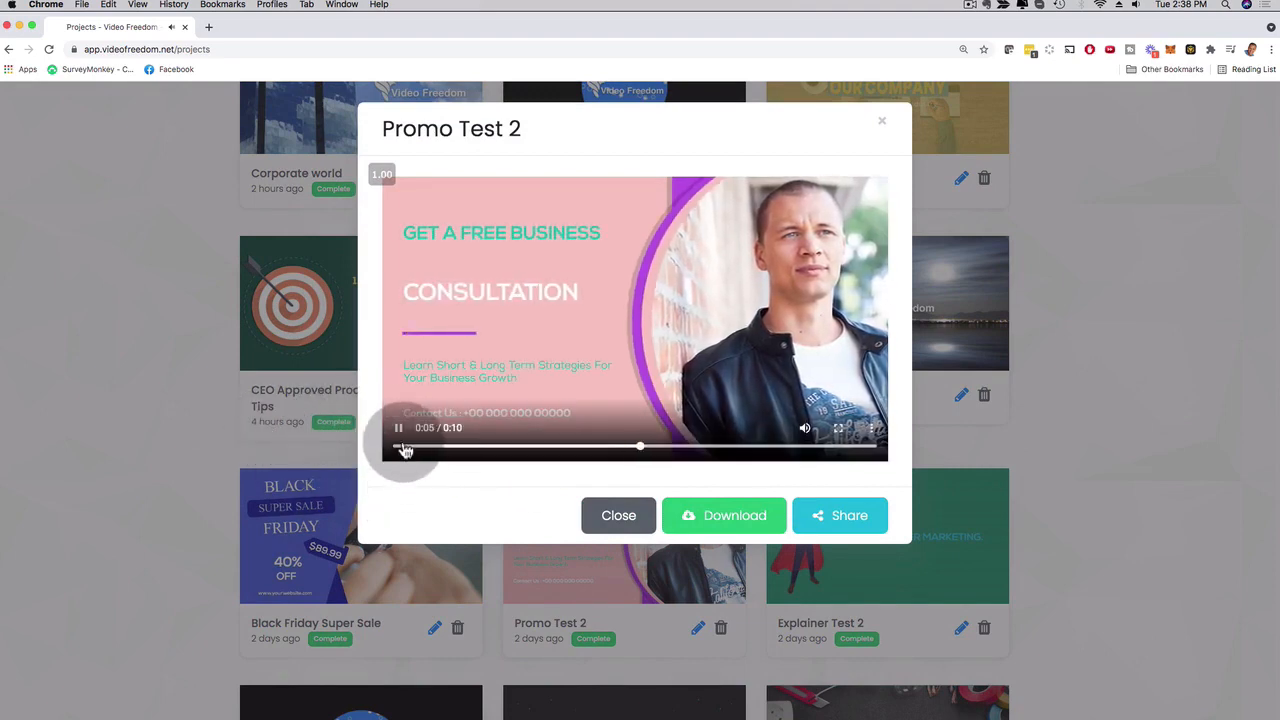
{"action": "left_click", "coordinate": [397, 433]}
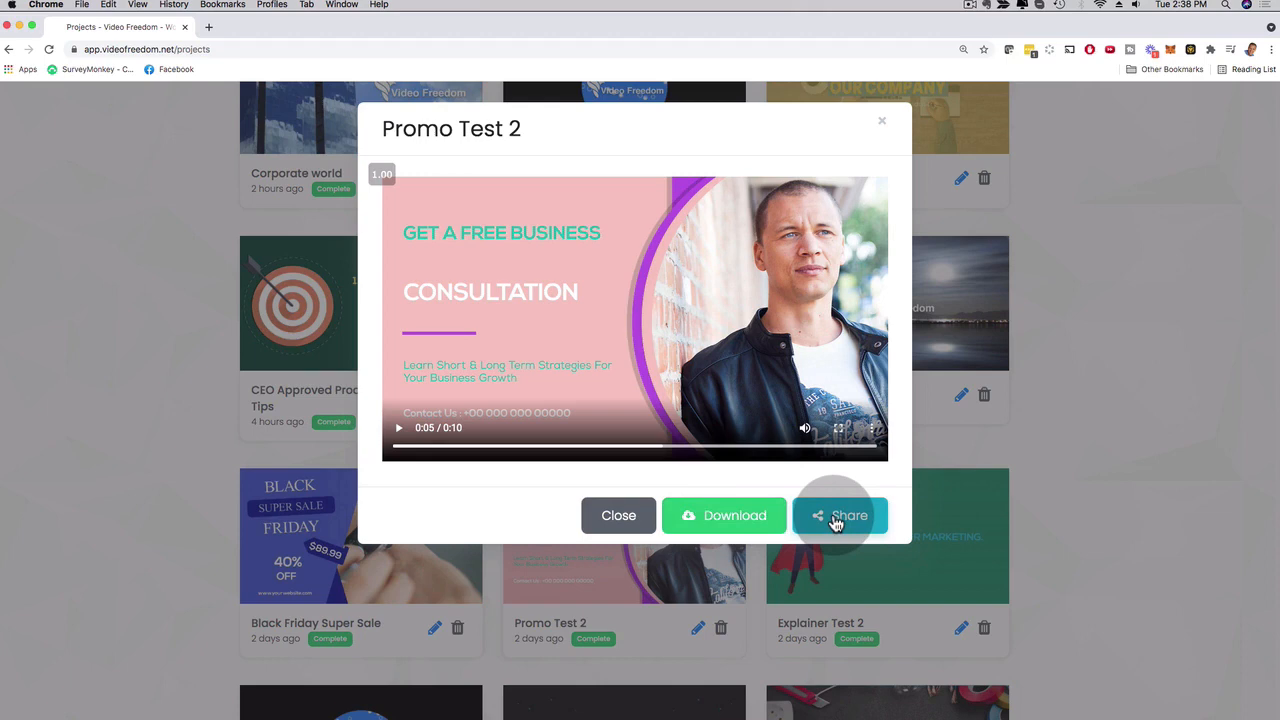
{"action": "left_click", "coordinate": [882, 121]}
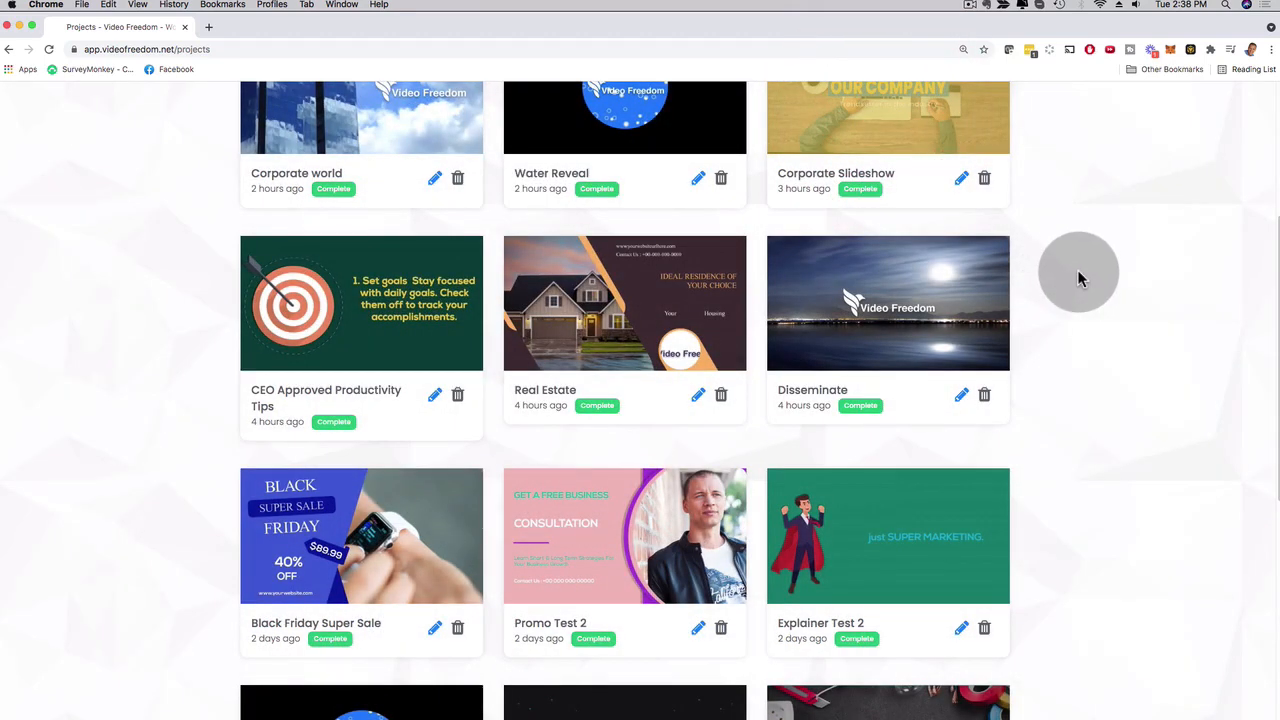
{"action": "scroll", "coordinate": [1079, 278], "scroll_direction": "down", "scroll_amount": 5}
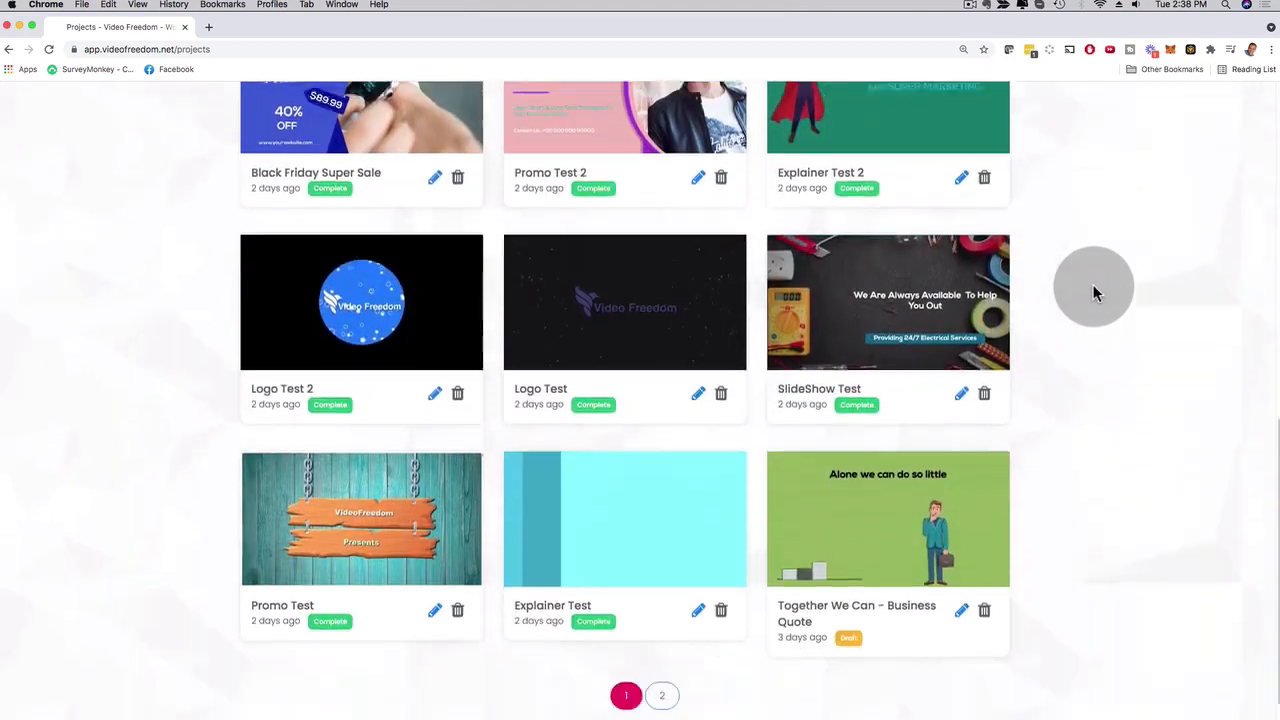
{"action": "scroll", "coordinate": [1093, 291], "scroll_direction": "up", "scroll_amount": 8}
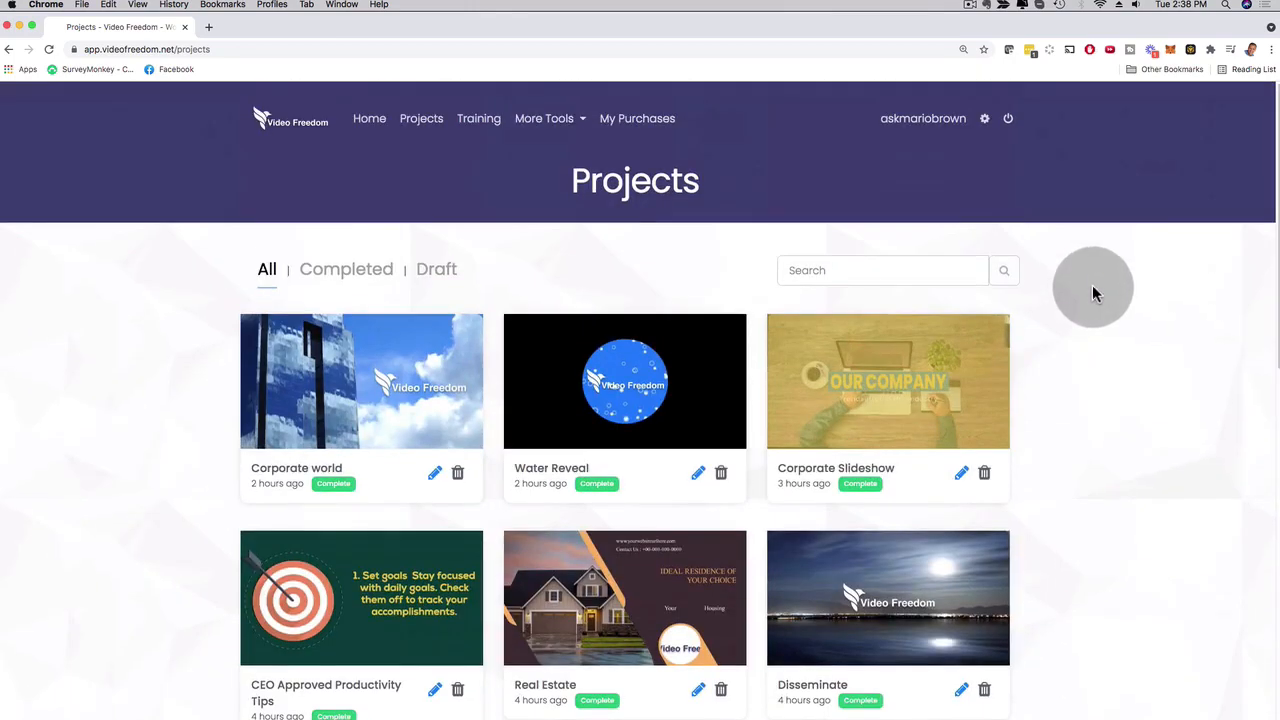
Preview Electrician At Your Service from the Promo templates, check its duration and create a video from it.
{"action": "left_click", "coordinate": [371, 127]}
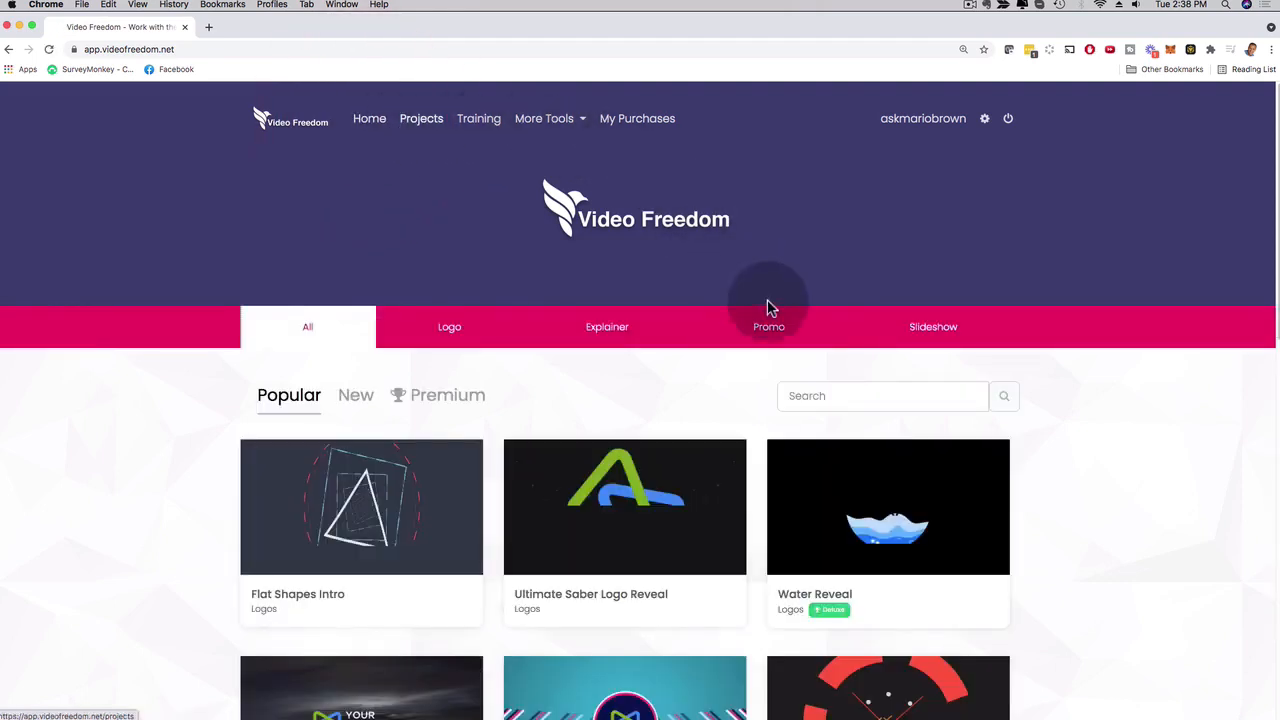
{"action": "left_click", "coordinate": [768, 330]}
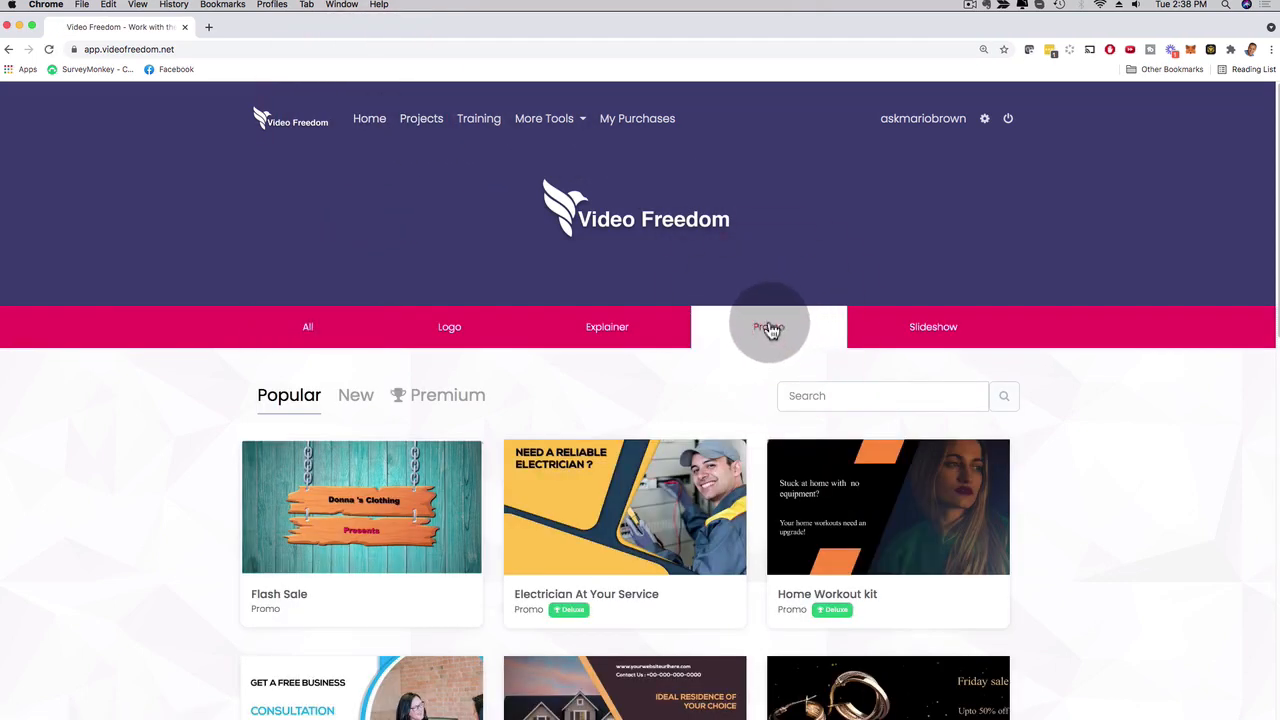
{"action": "left_click", "coordinate": [674, 483]}
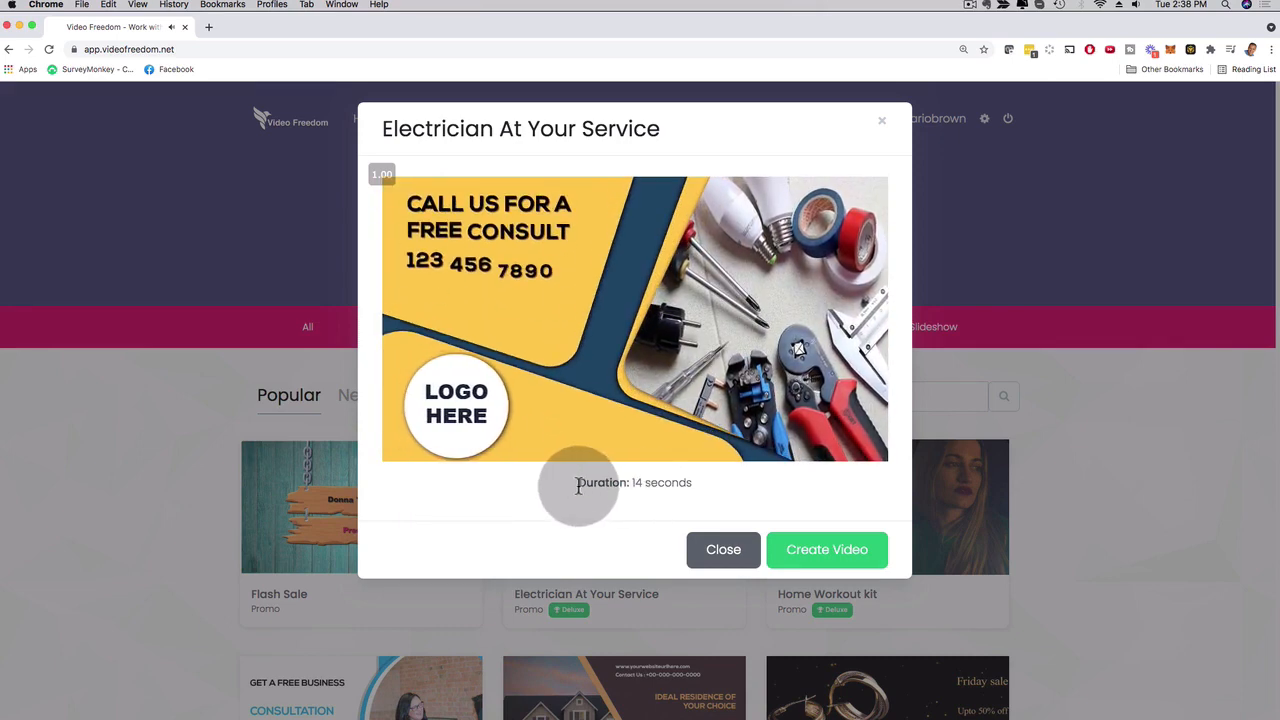
{"action": "left_click_drag", "start_coordinate": [579, 484], "coordinate": [690, 483]}
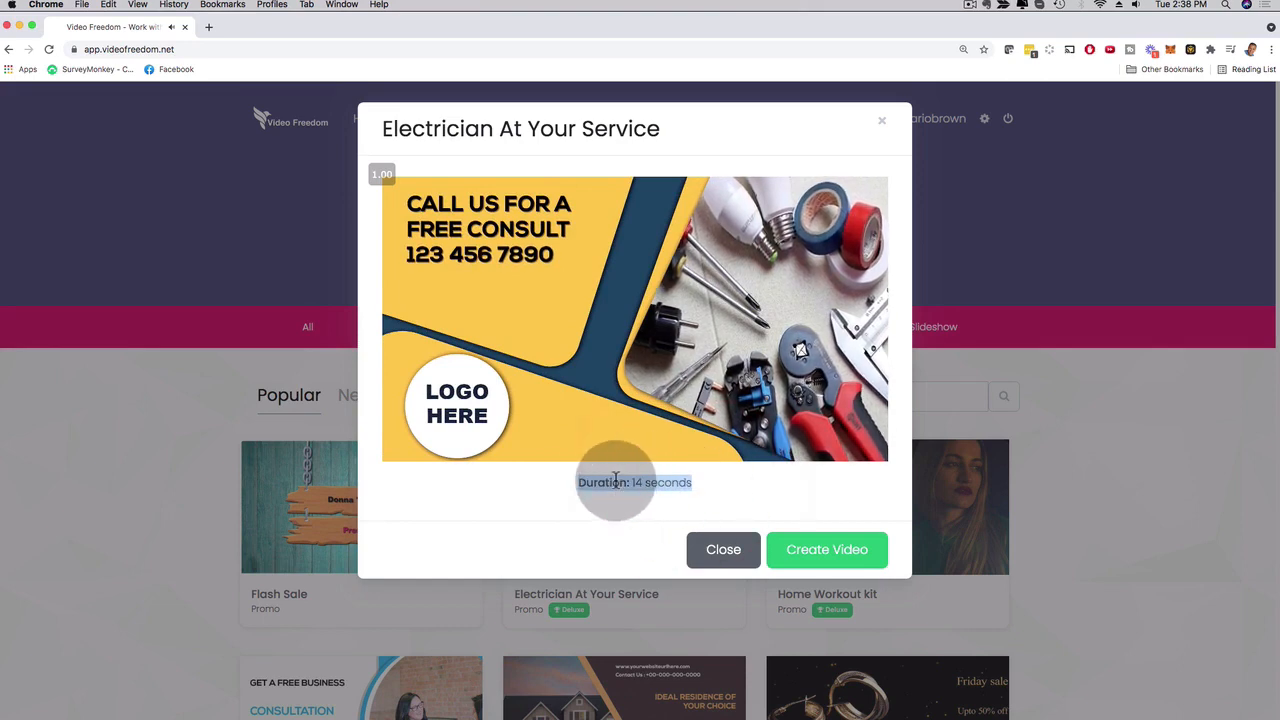
{"action": "left_click", "coordinate": [813, 551]}
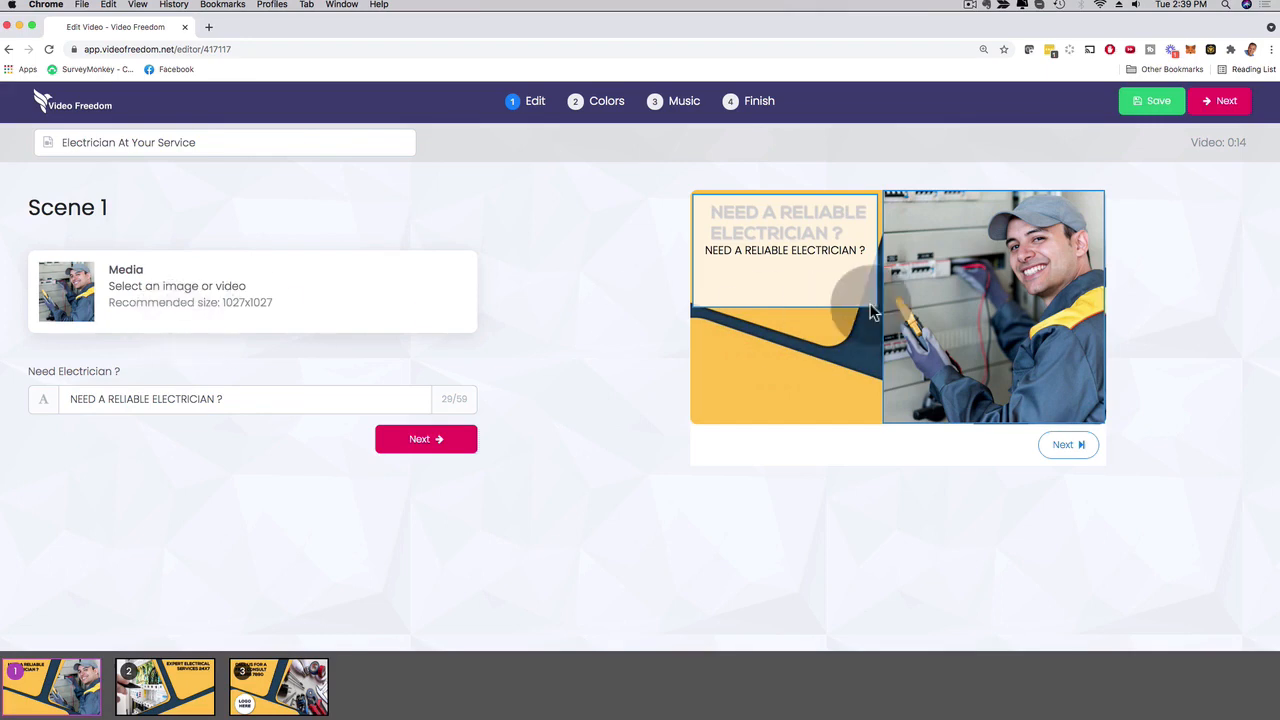
Check the image library and editable text for Scene 1 without replacing anything, and continue to Scene 2.
{"action": "left_click", "coordinate": [967, 278]}
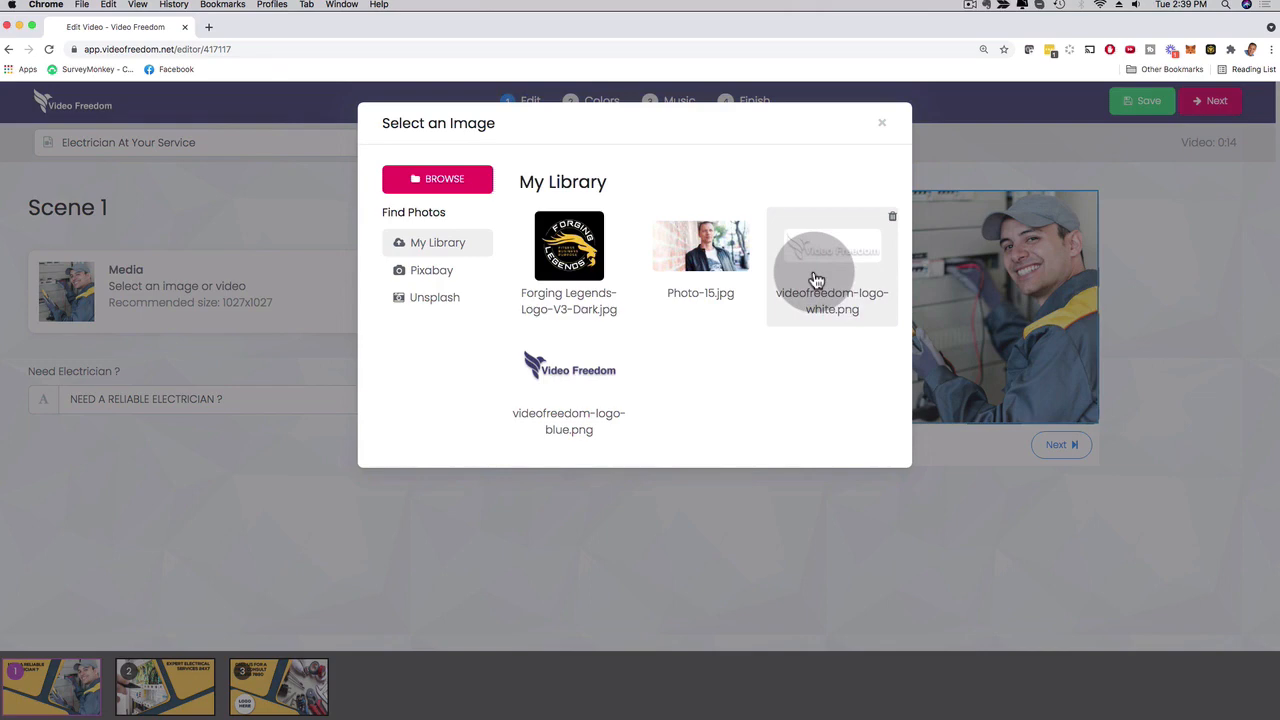
{"action": "left_click", "coordinate": [882, 123]}
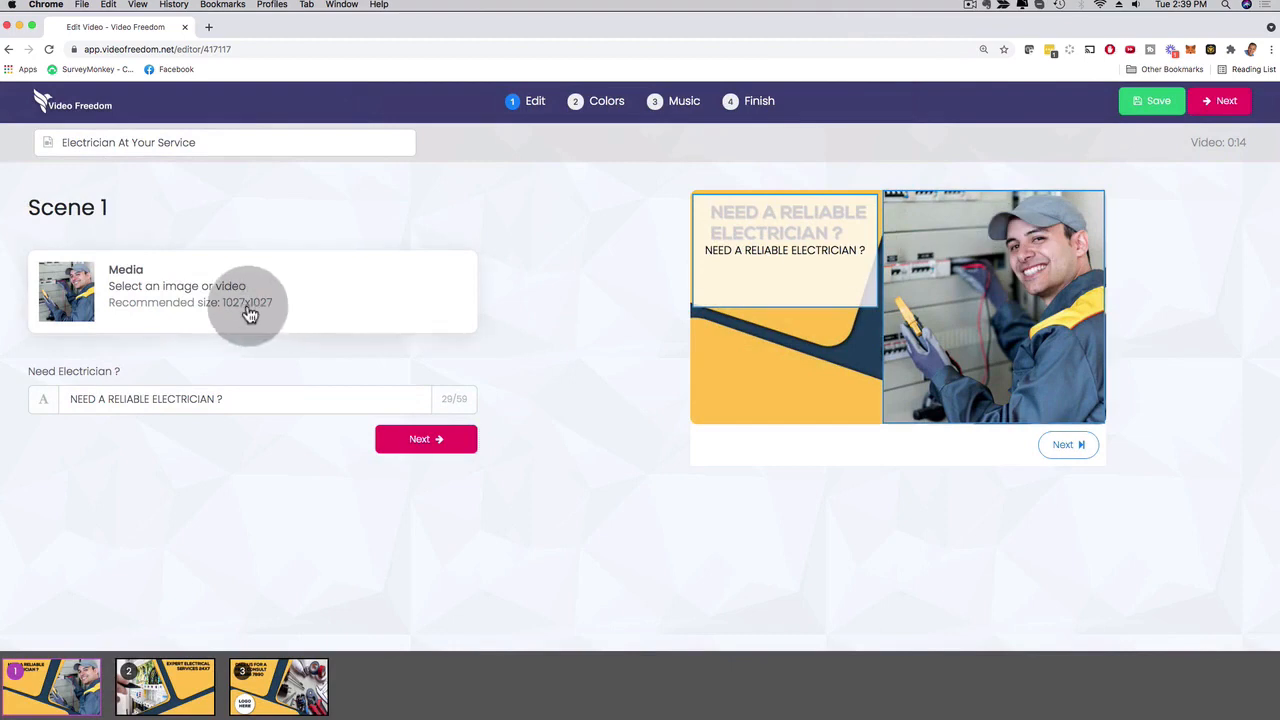
{"action": "left_click_drag", "start_coordinate": [236, 399], "coordinate": [43, 399]}
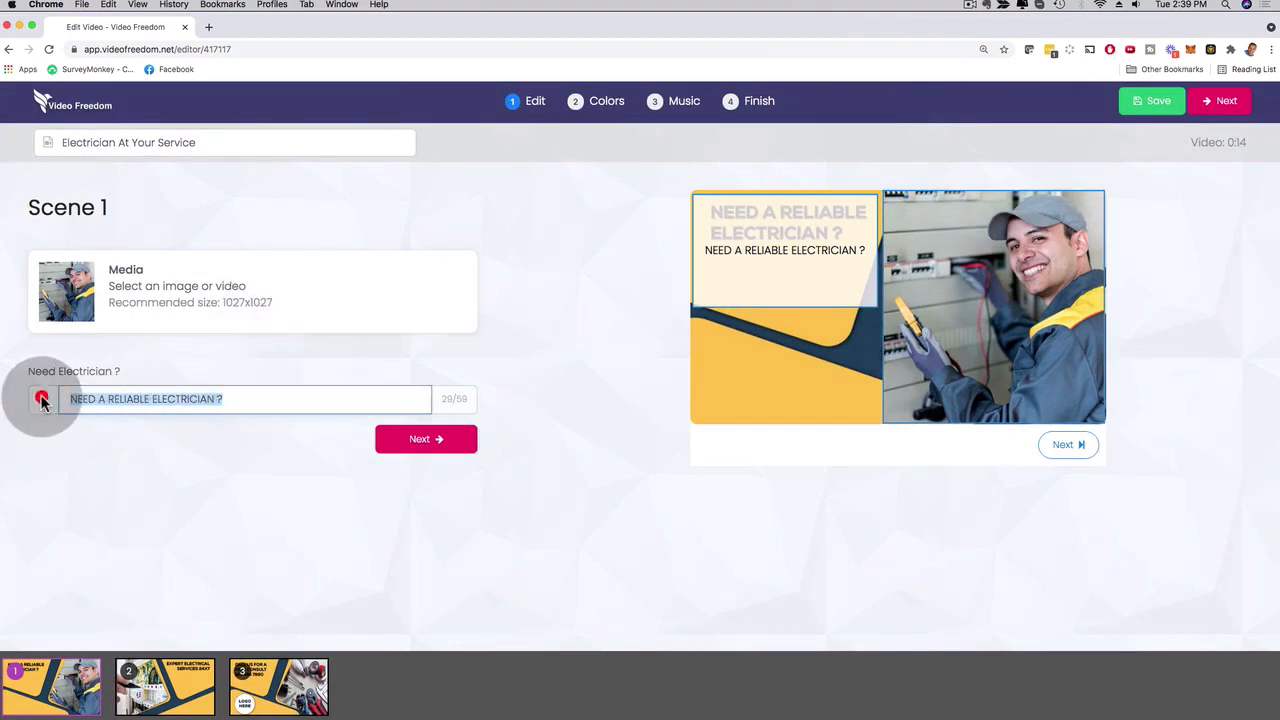
{"action": "left_click", "coordinate": [412, 441]}
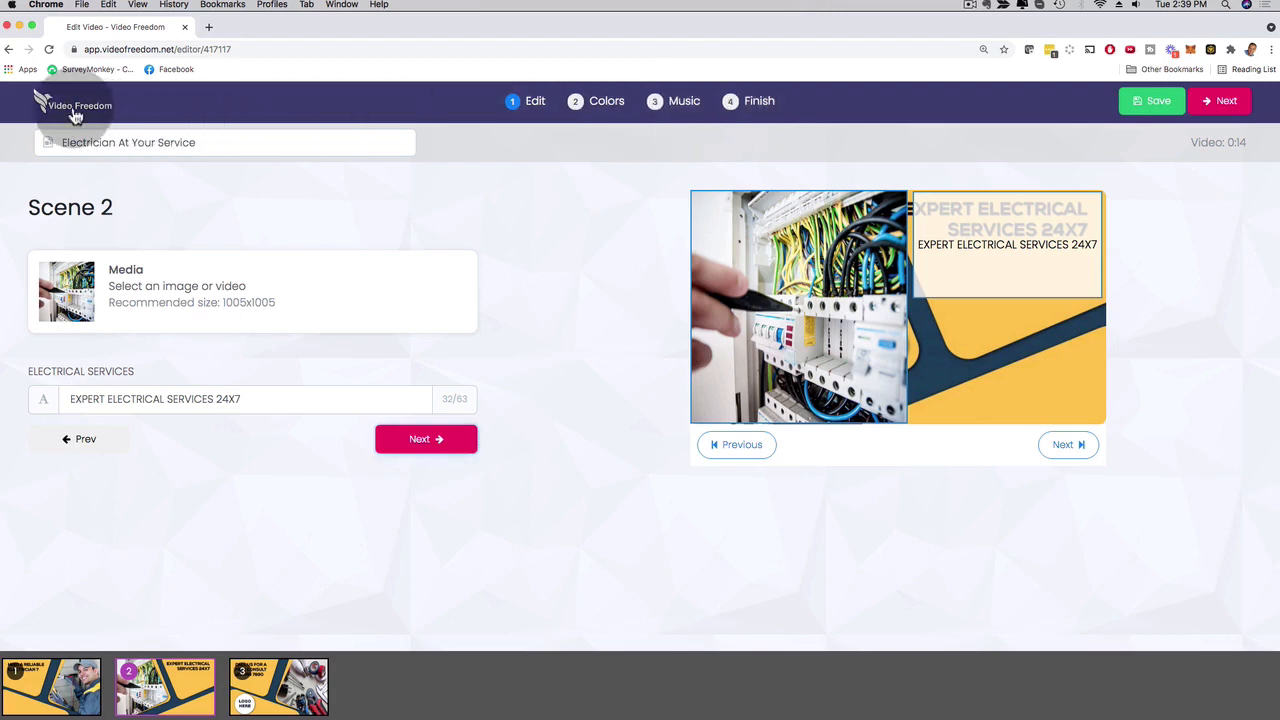
Return to the template gallery and look over the popular templates.
{"action": "left_click", "coordinate": [76, 112]}
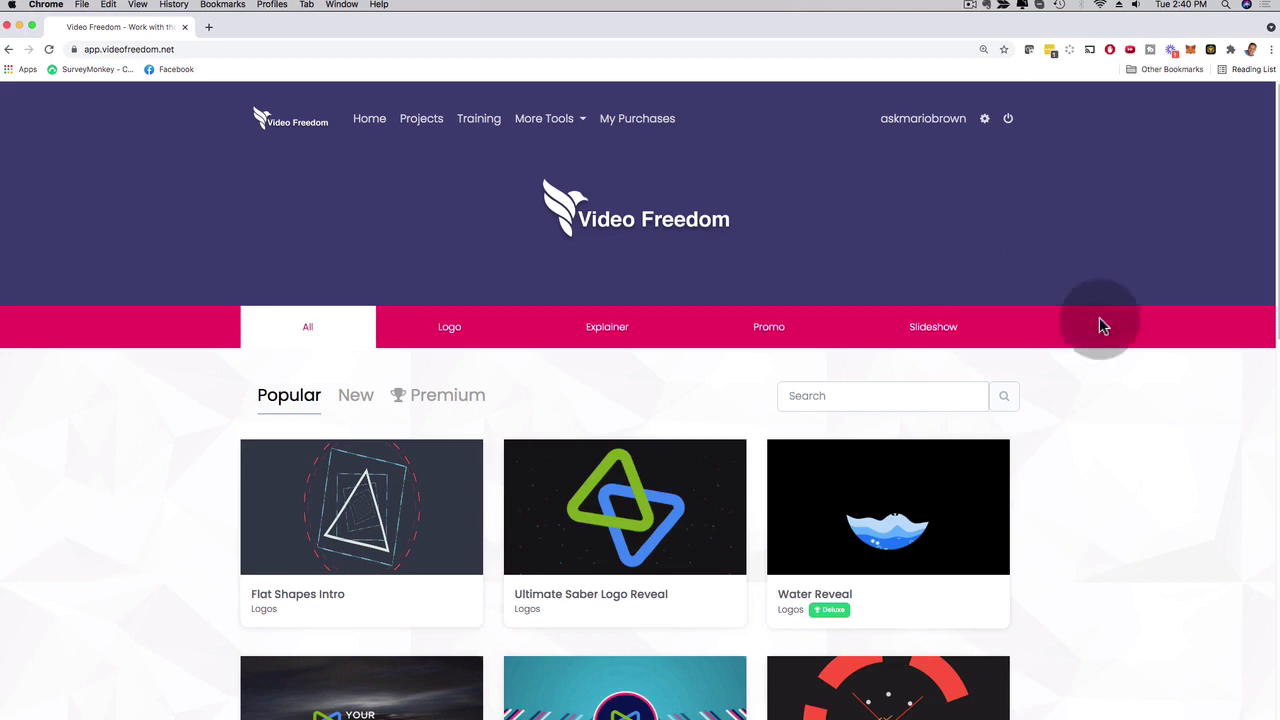
{"action": "scroll", "coordinate": [1110, 330], "scroll_direction": "down", "scroll_amount": 3}
{"action": "scroll", "coordinate": [1114, 343], "scroll_direction": "up", "scroll_amount": 3}
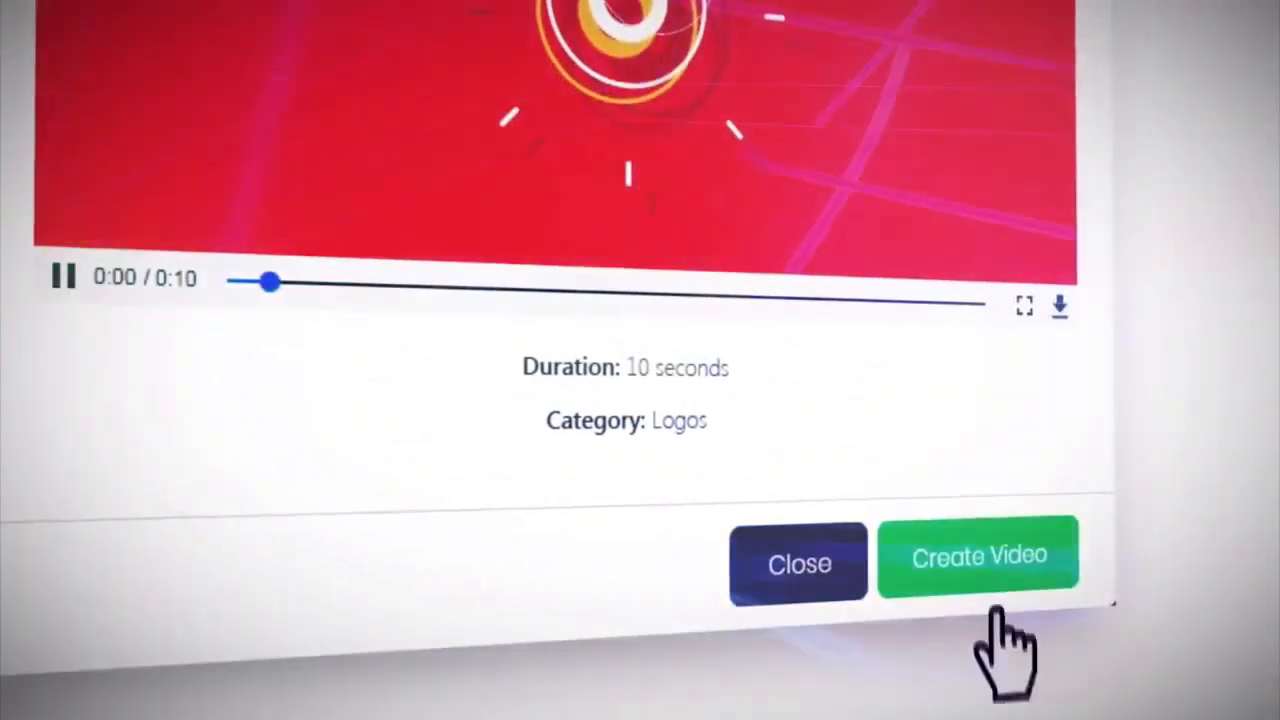
{"action": "left_click", "coordinate": [990, 565]}
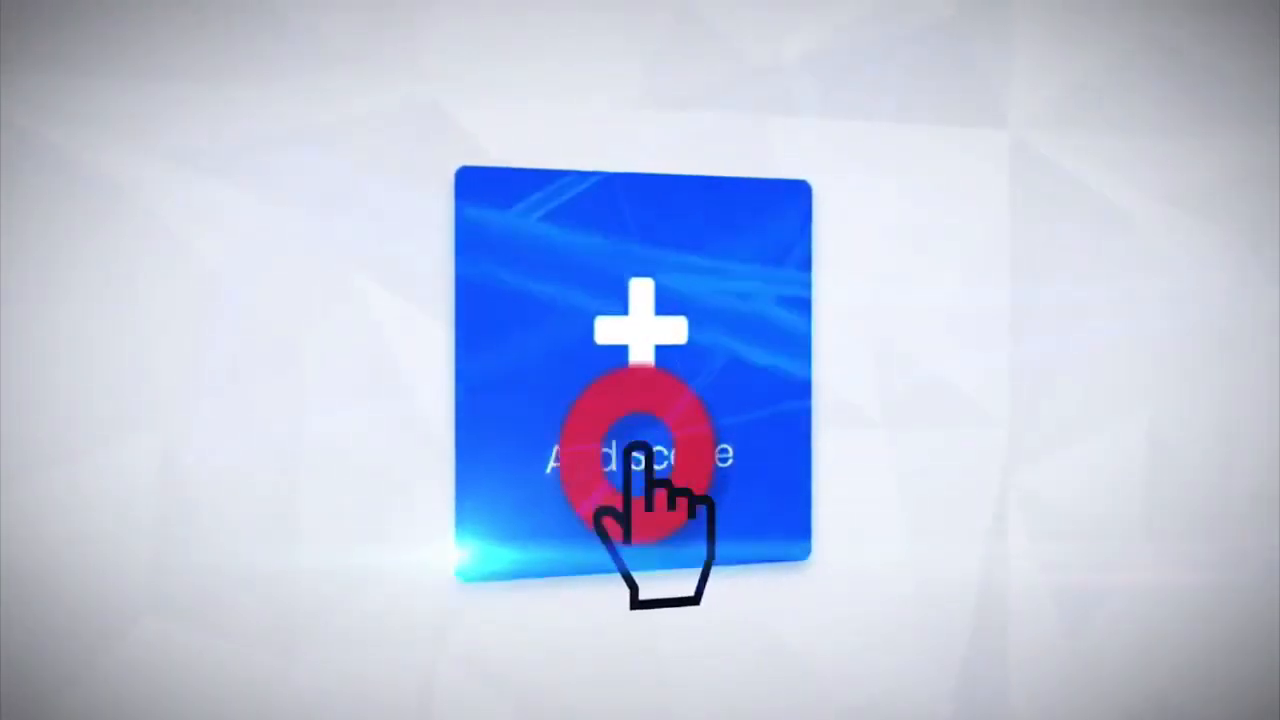
{"action": "left_click", "coordinate": [638, 452]}
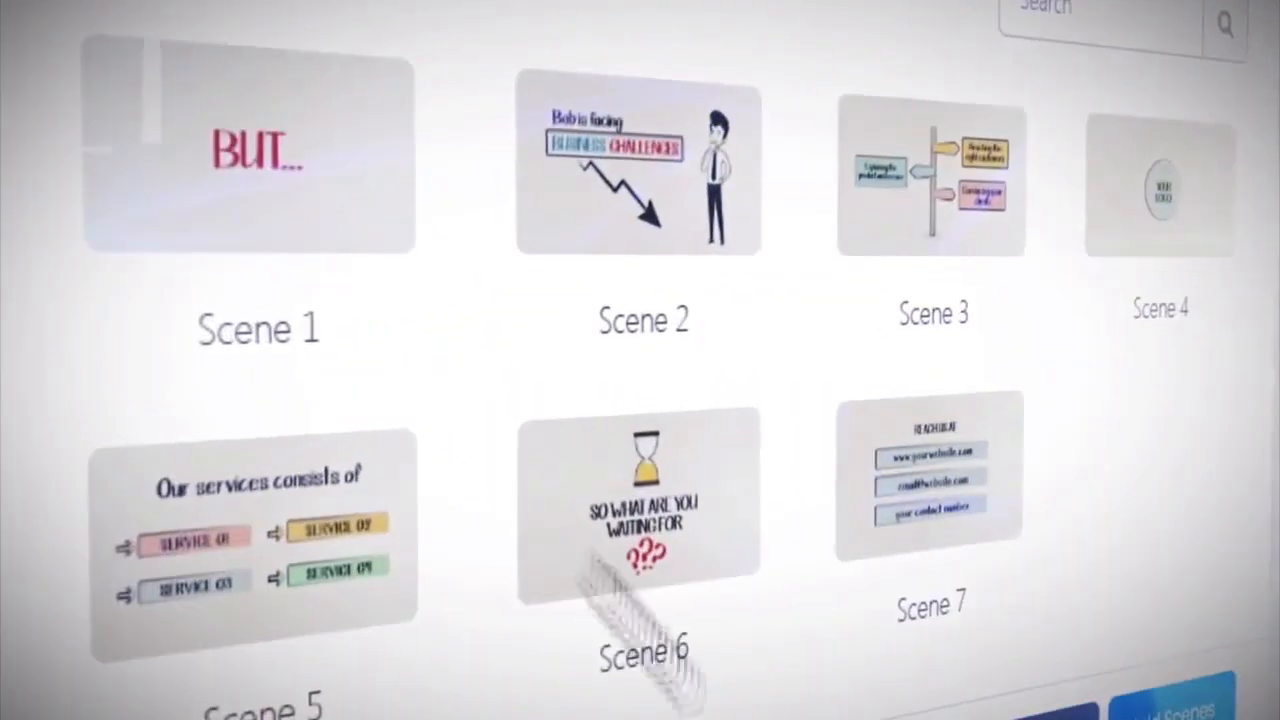
{"action": "left_click", "coordinate": [387, 278]}
{"action": "left_click", "coordinate": [554, 278]}
{"action": "left_click", "coordinate": [721, 278]}
{"action": "left_click", "coordinate": [1190, 190]}
{"action": "left_click", "coordinate": [272, 565]}
{"action": "left_click", "coordinate": [664, 520]}
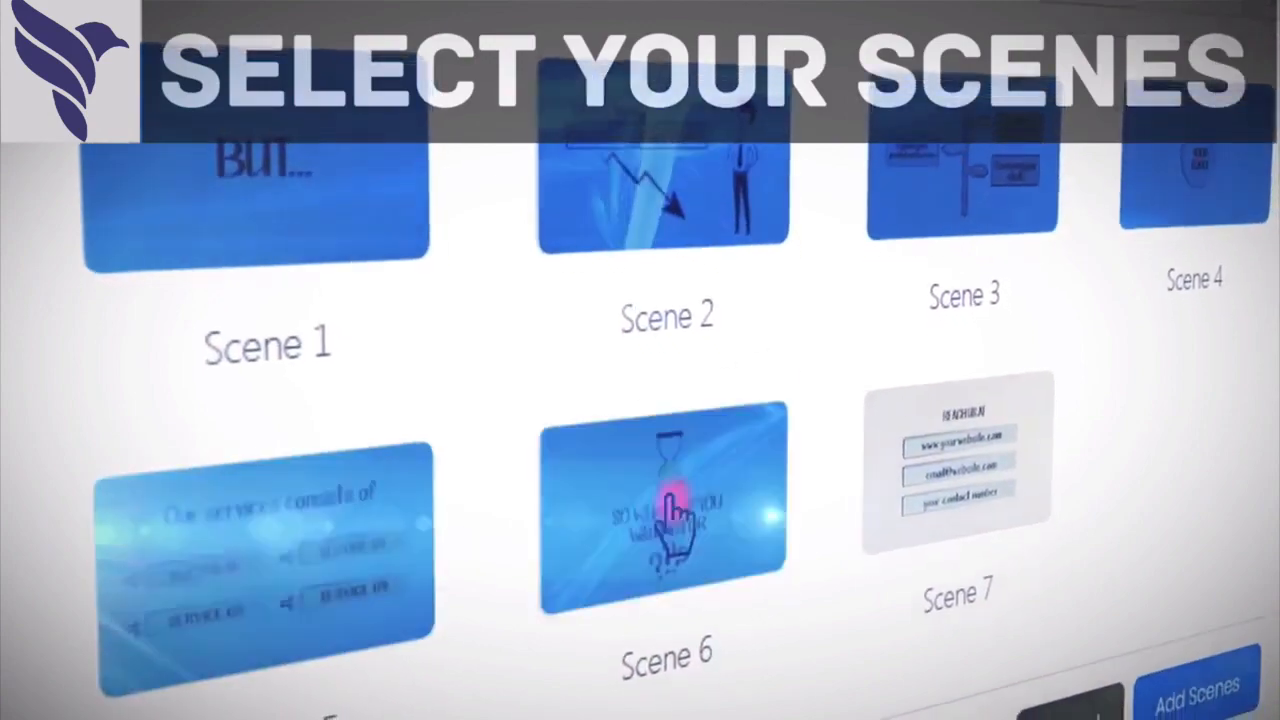